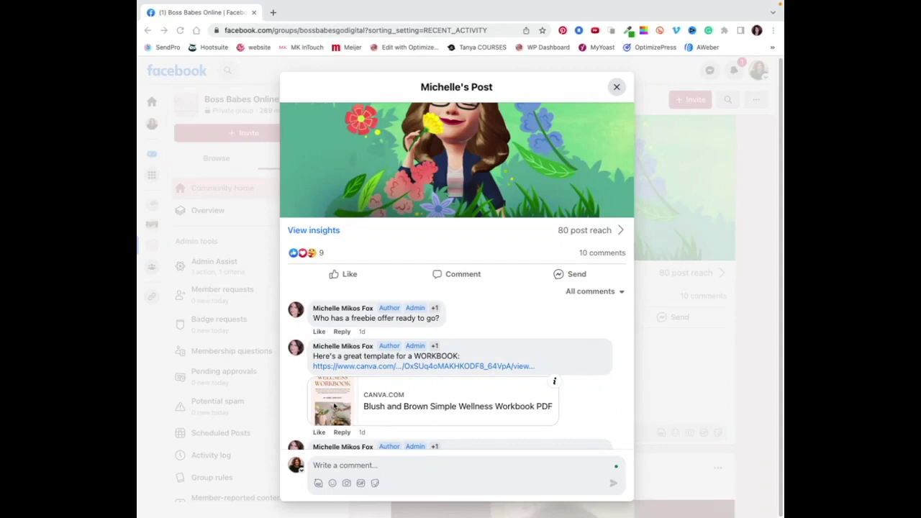
- Review the freebie template links shared in the post's comments, from the workbook through to the infographic
scroll(338, 407, "down", 2)
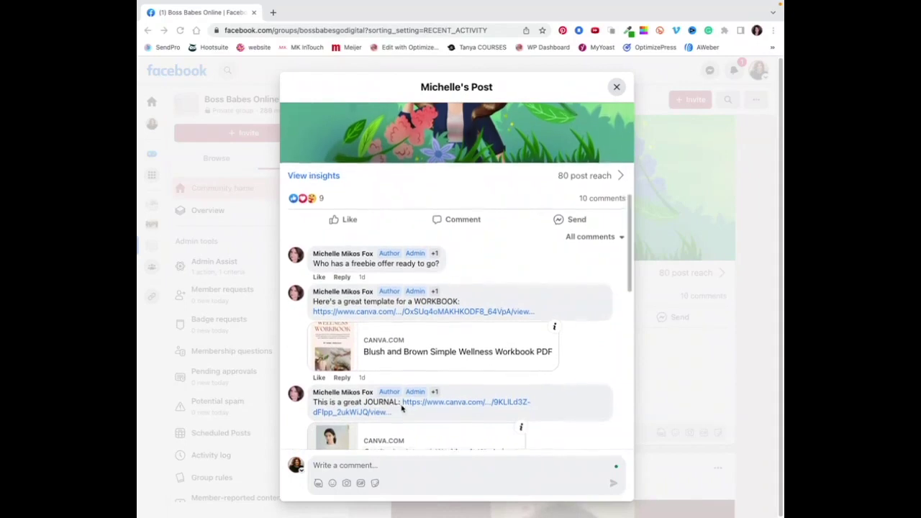
scroll(392, 406, "down", 1)
scroll(396, 413, "down", 1)
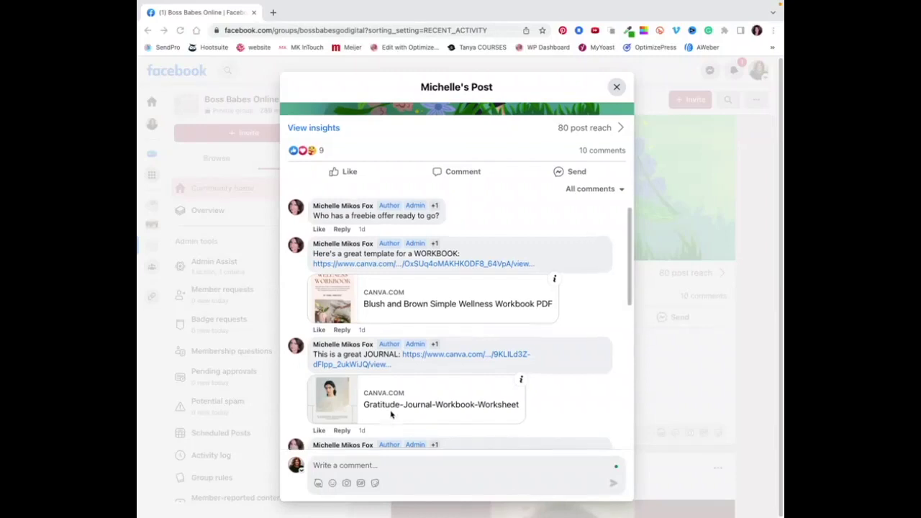
scroll(390, 415, "down", 2)
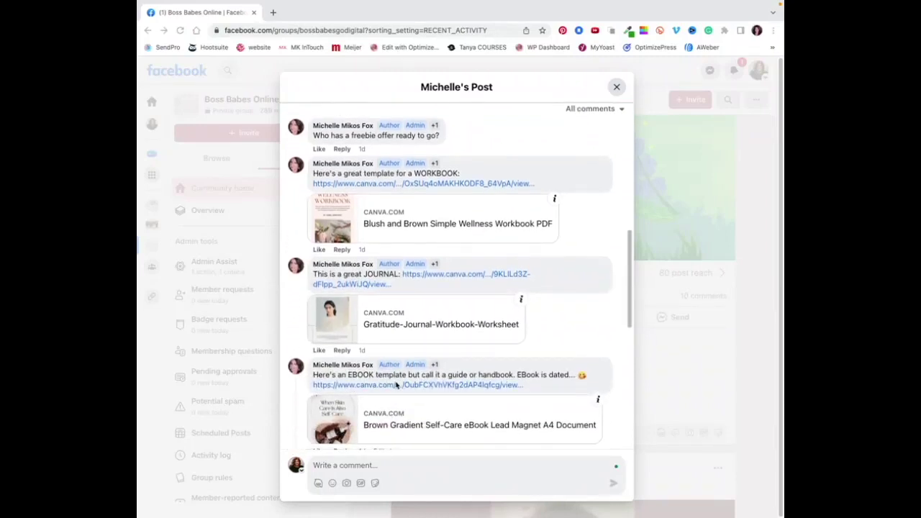
scroll(420, 410, "down", 1)
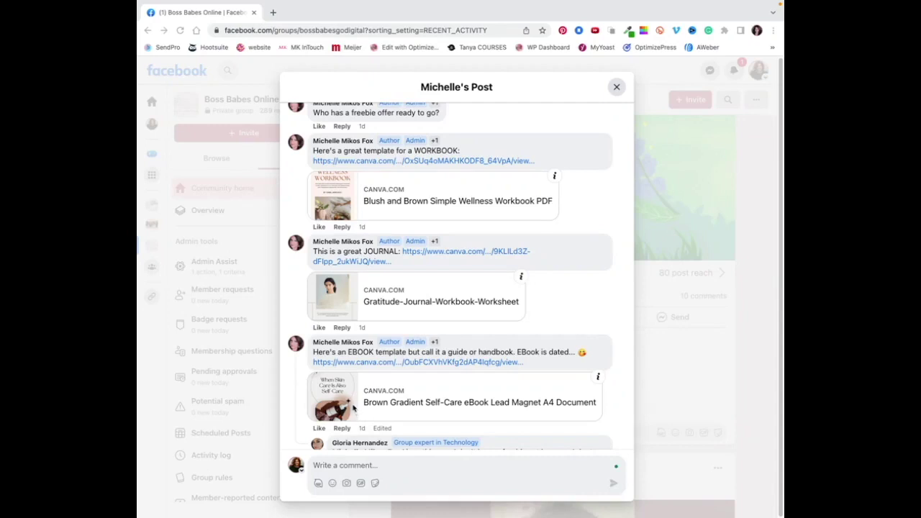
scroll(381, 403, "down", 1)
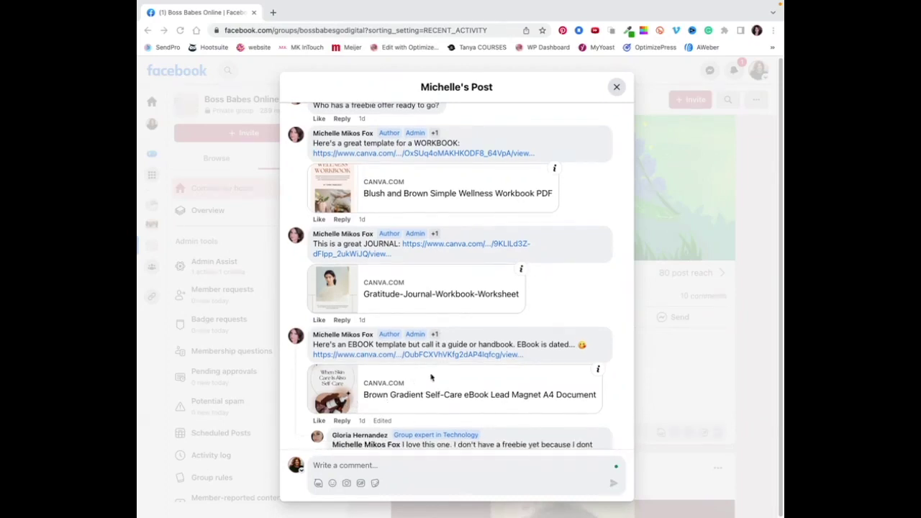
scroll(413, 403, "down", 5)
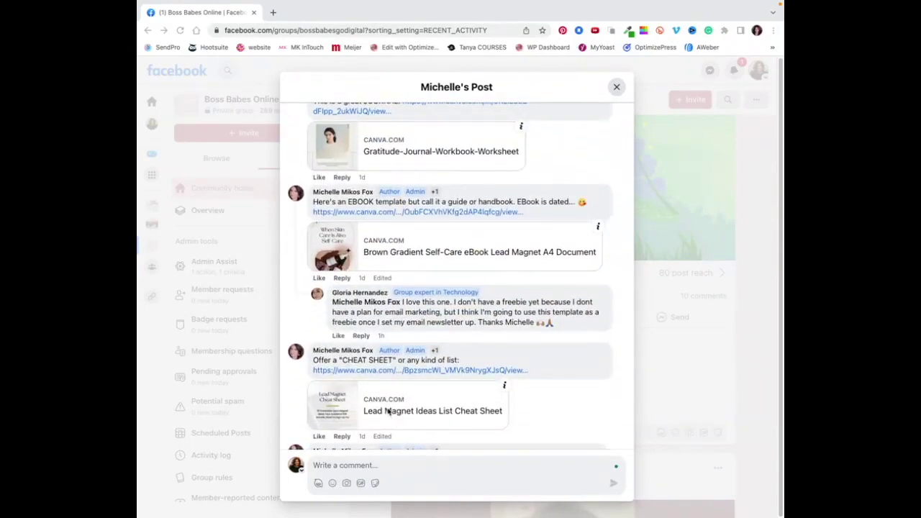
scroll(388, 411, "down", 7)
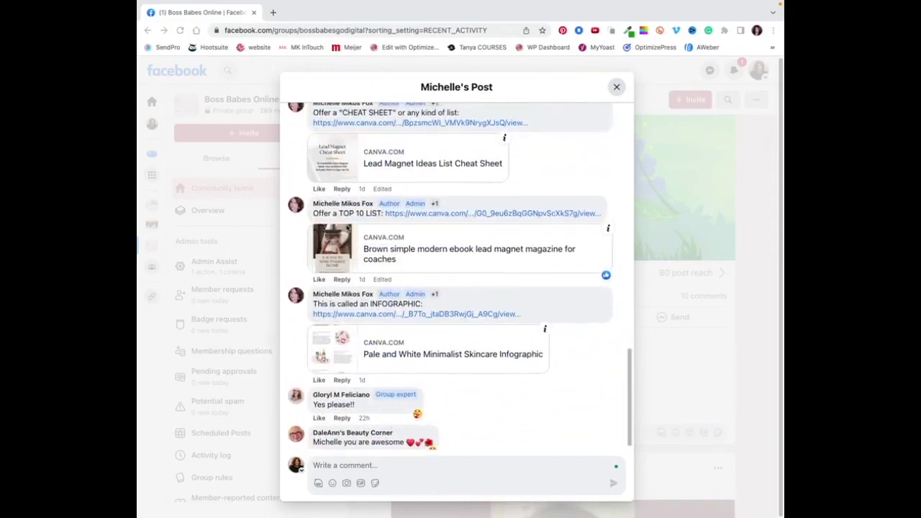
scroll(377, 240, "up", 1)
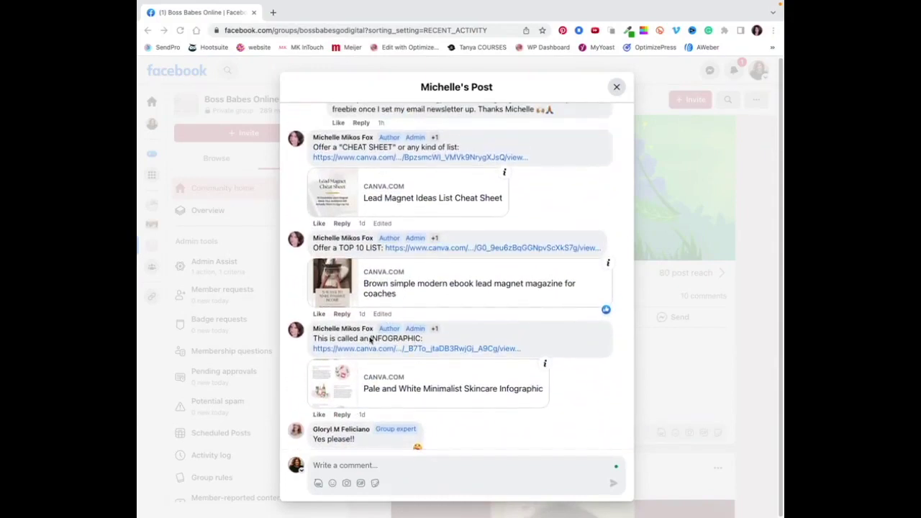
- Open the shared Pale and White Minimalist Skincare Infographic link and create an editable copy from the template
left_click(416, 350)
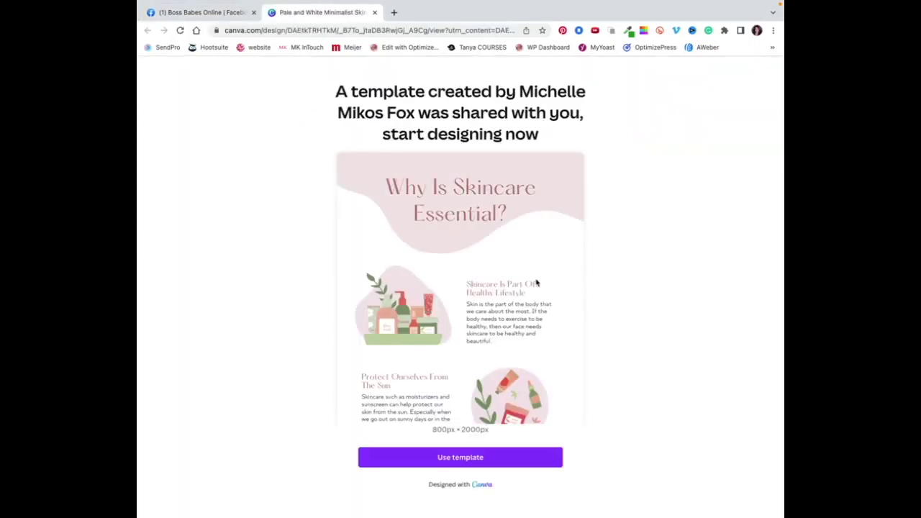
left_click(483, 467)
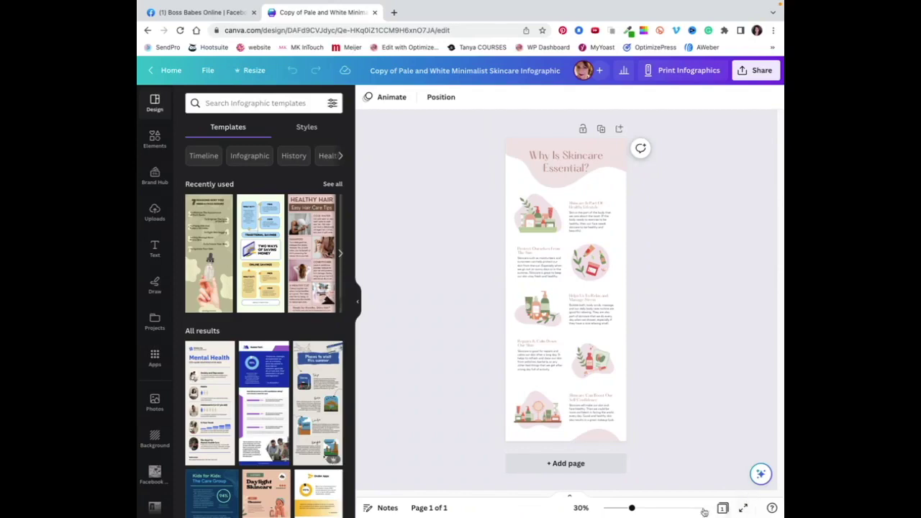
left_click_drag(636, 511, 653, 510)
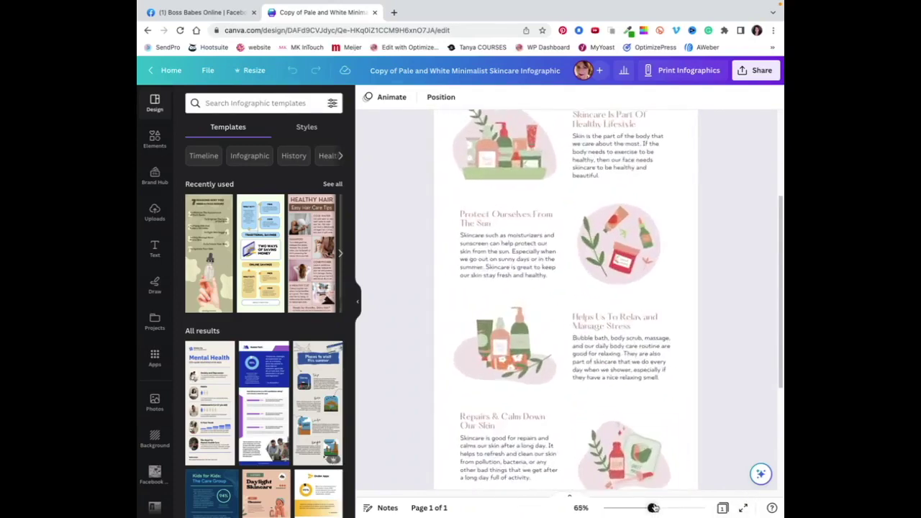
scroll(663, 480, "up", 3)
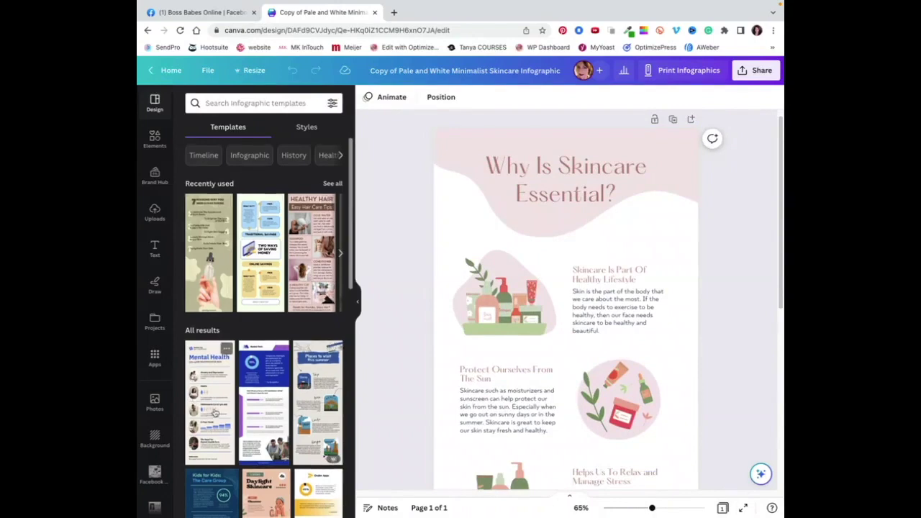
- Browse the infographic templates and apply the purple "Why is Wellness Important?" template to the design
scroll(225, 403, "down", 3)
scroll(226, 407, "down", 5)
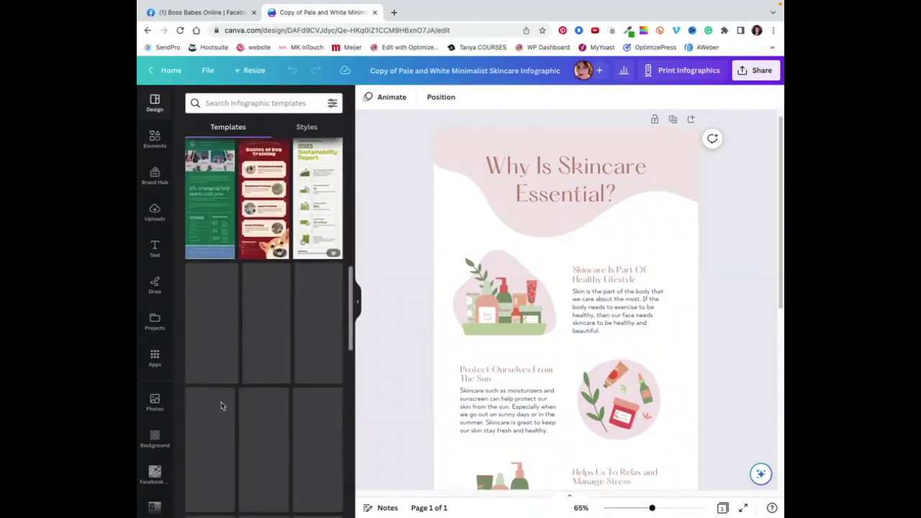
scroll(216, 396, "down", 10)
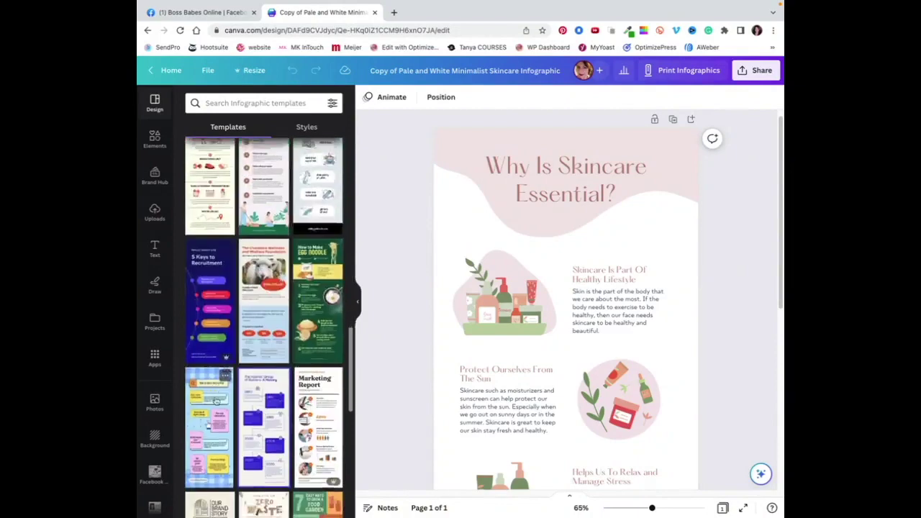
scroll(226, 403, "down", 3)
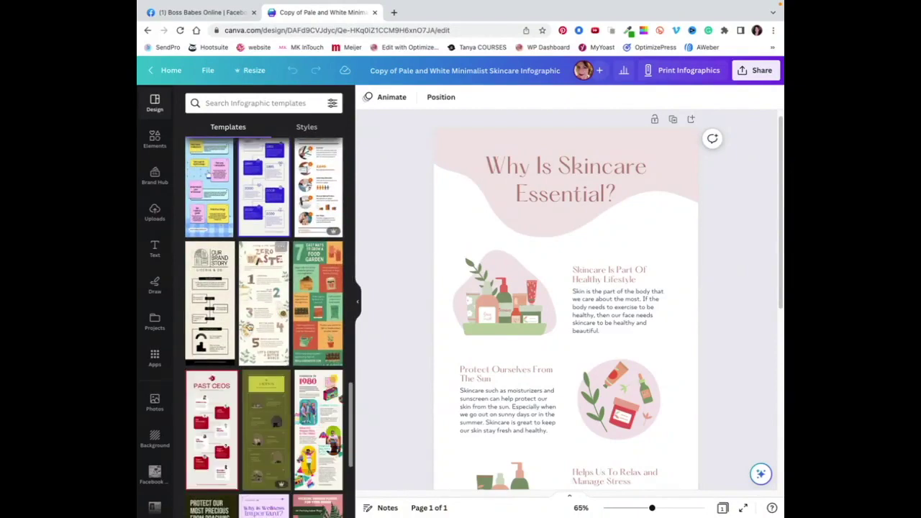
scroll(277, 382, "down", 3)
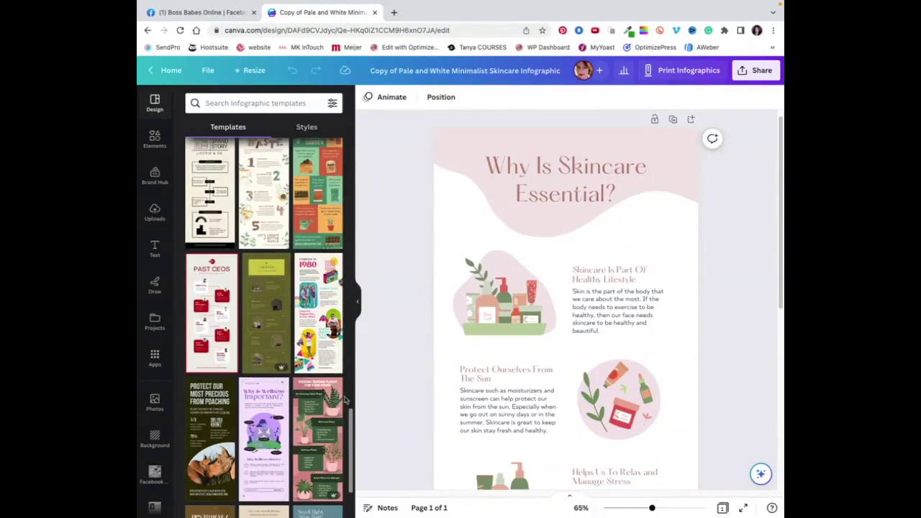
left_click(257, 426)
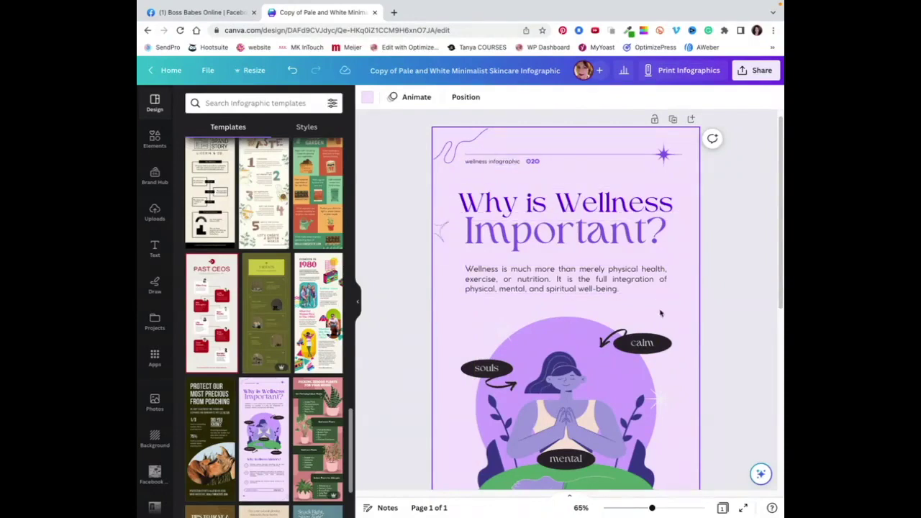
- Examine the wellness infographic's layout from its title and illustration to the numbered points under "Why Wellness Matters?"
scroll(636, 380, "down", 1)
scroll(636, 380, "down", 5)
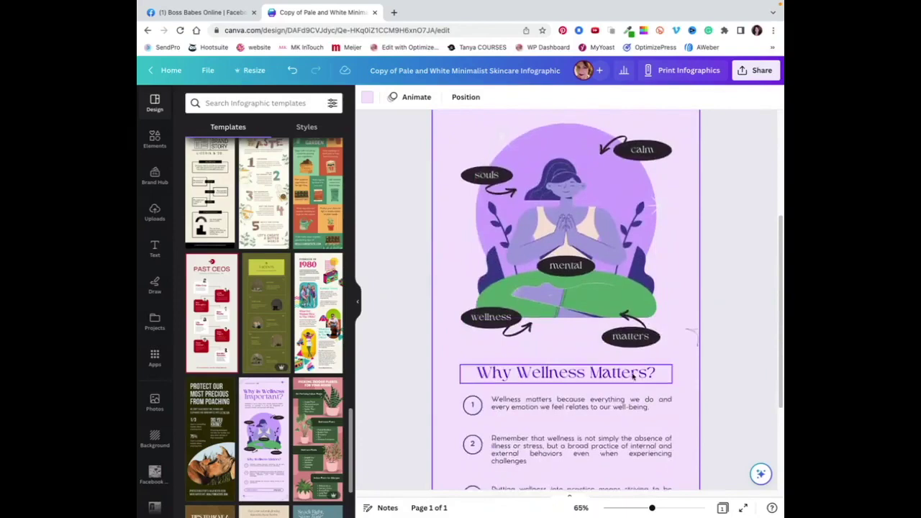
scroll(633, 376, "up", 5)
scroll(633, 377, "up", 1)
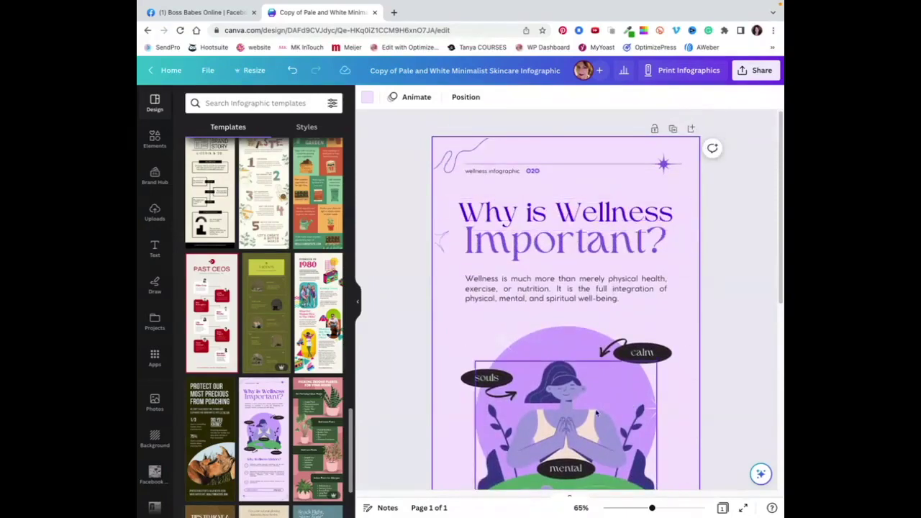
scroll(601, 417, "down", 5)
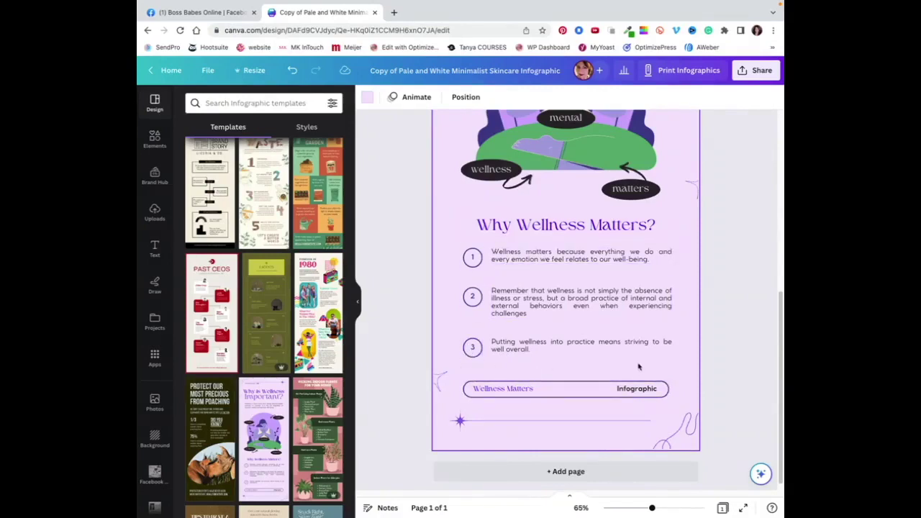
scroll(569, 381, "up", 5)
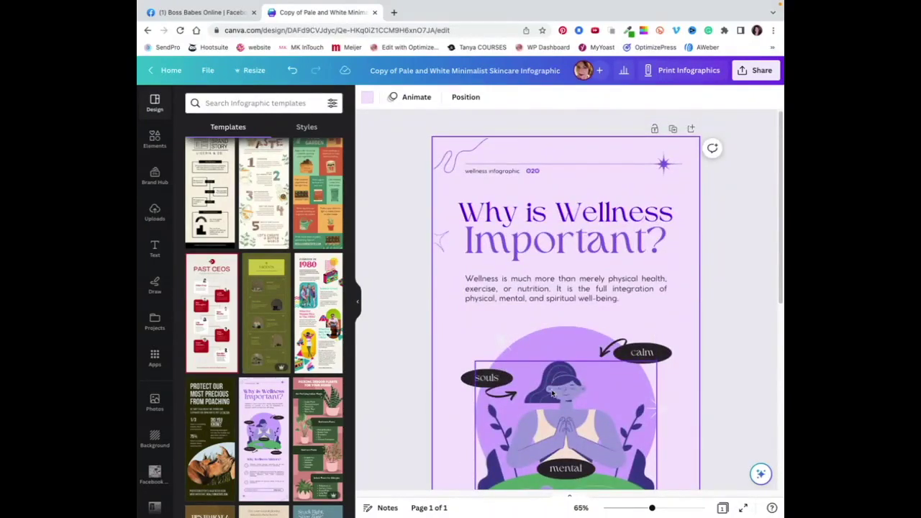
scroll(551, 392, "down", 2)
scroll(550, 392, "down", 1)
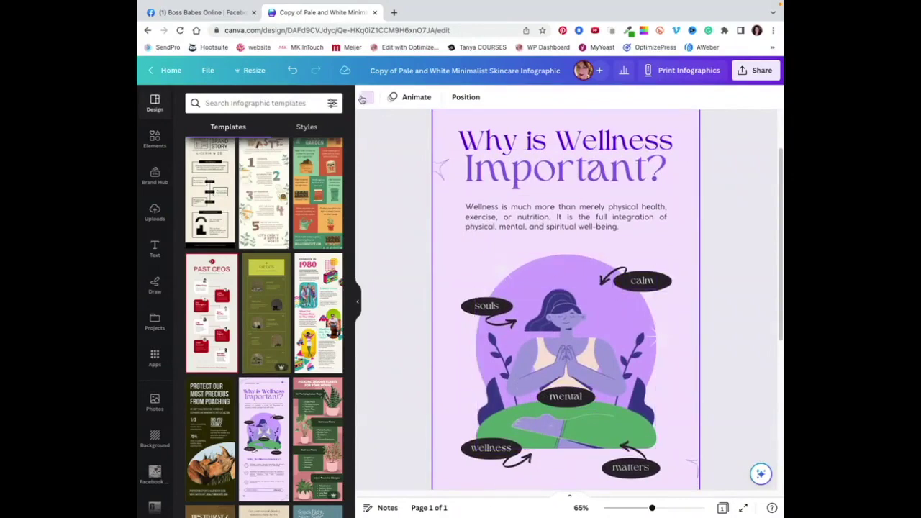
- Return to the Facebook post and create an editable copy of the shared Brown Gradient Self-Care eBook Lead Magnet template
left_click(214, 14)
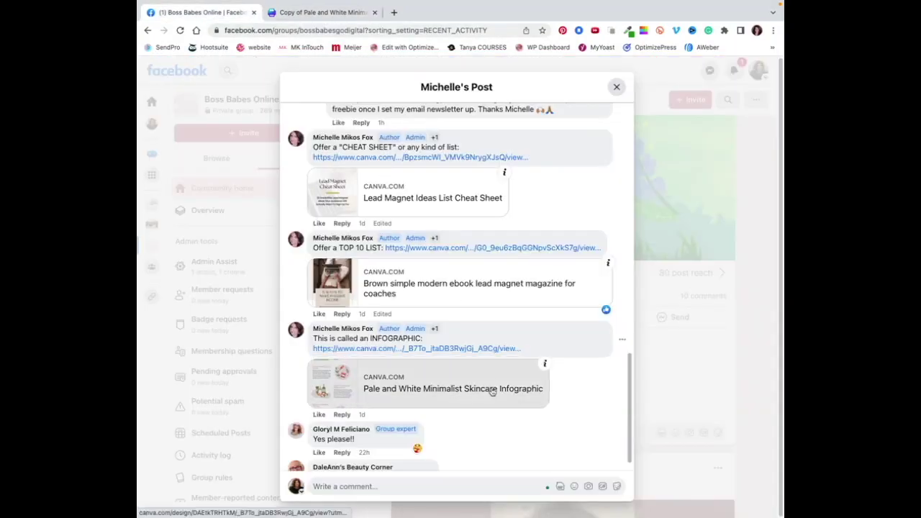
scroll(486, 382, "up", 1)
scroll(443, 307, "up", 1)
scroll(444, 306, "up", 5)
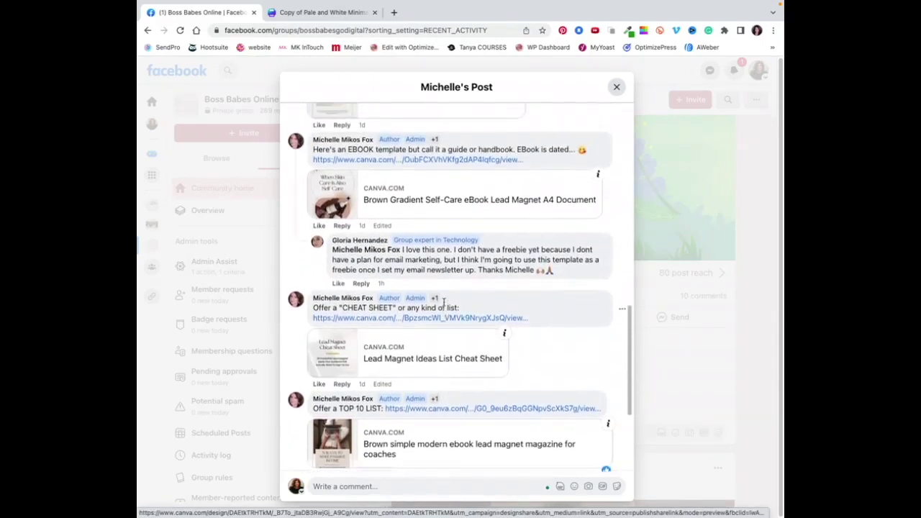
scroll(432, 216, "up", 2)
left_click(429, 184)
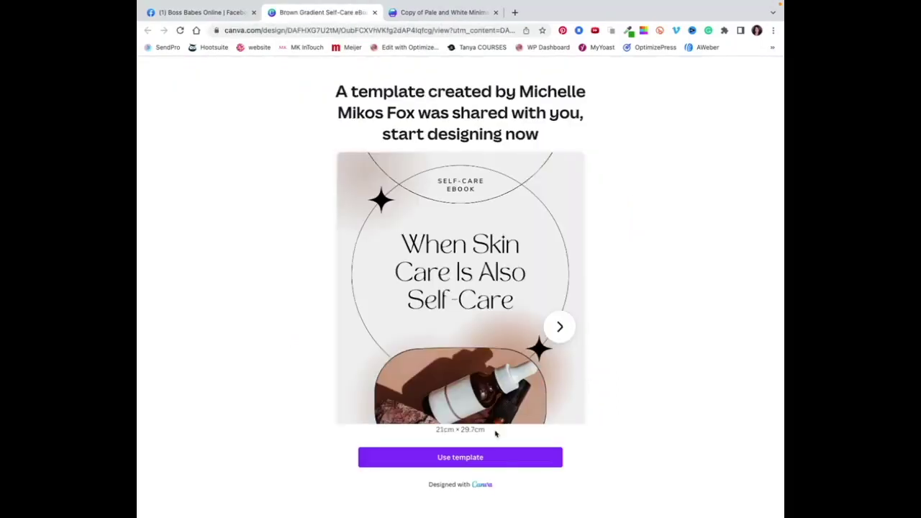
left_click(494, 460)
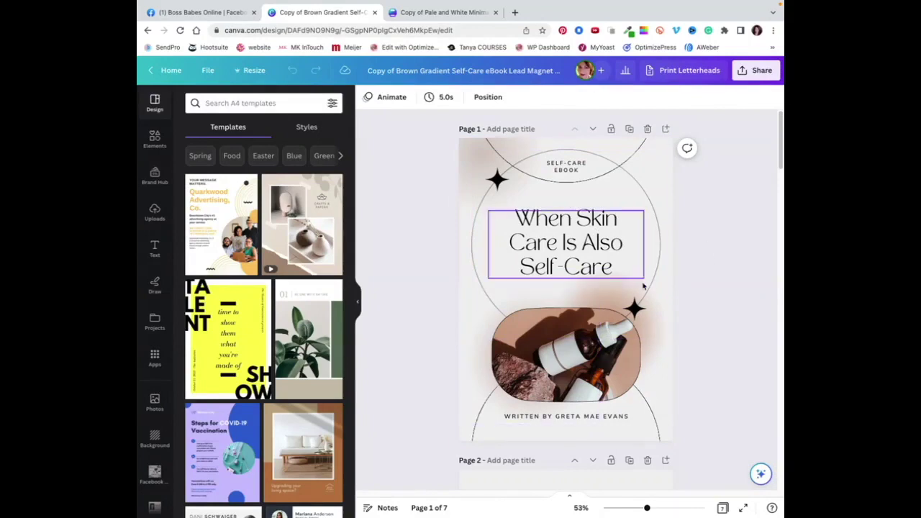
- Look through the self-care eBook's pages, from the cover and introduction through the chapters to the Daily Skincare Journal worksheet
scroll(601, 433, "down", 1)
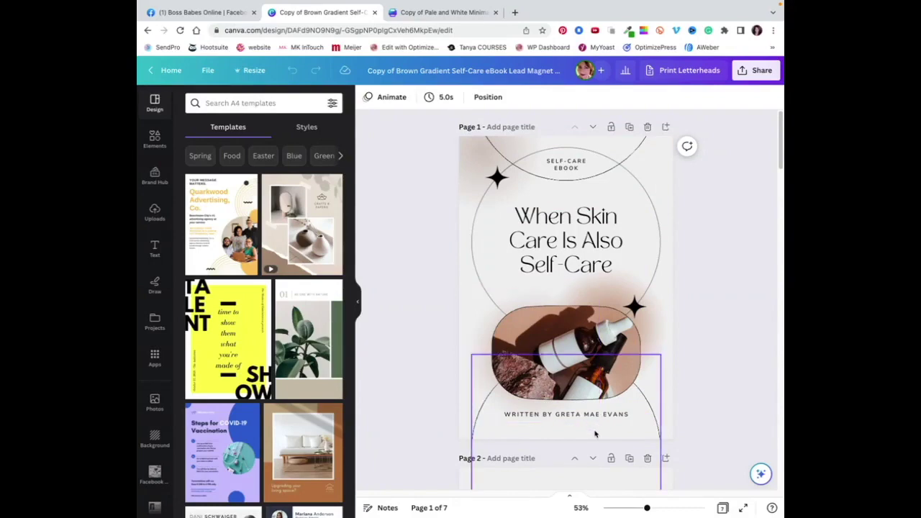
scroll(595, 433, "down", 5)
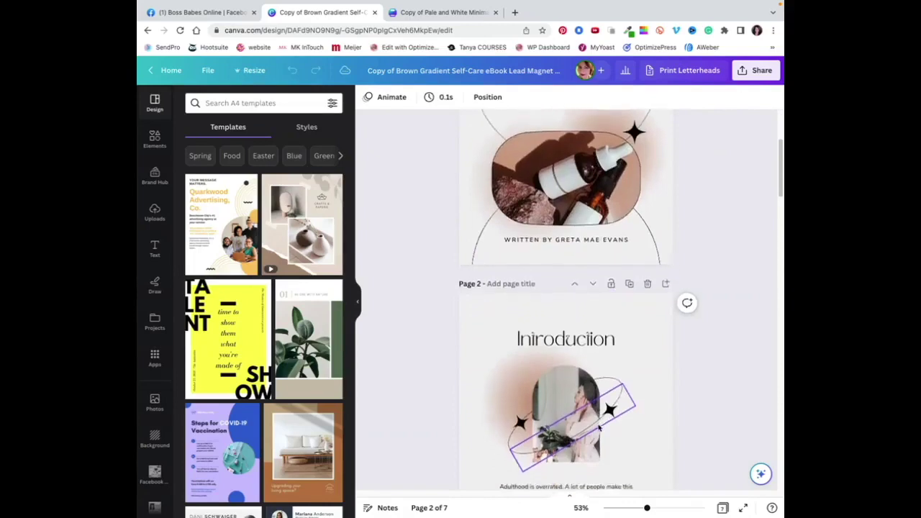
scroll(599, 428, "down", 4)
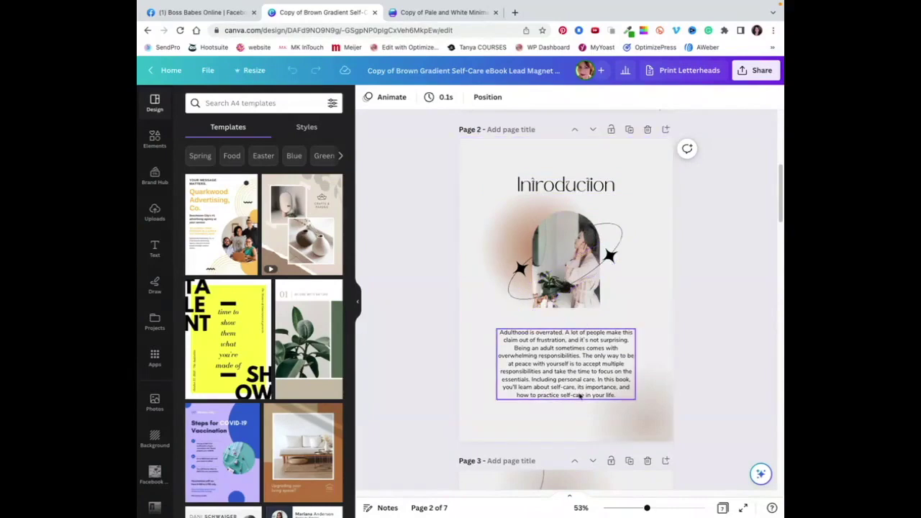
scroll(569, 389, "down", 4)
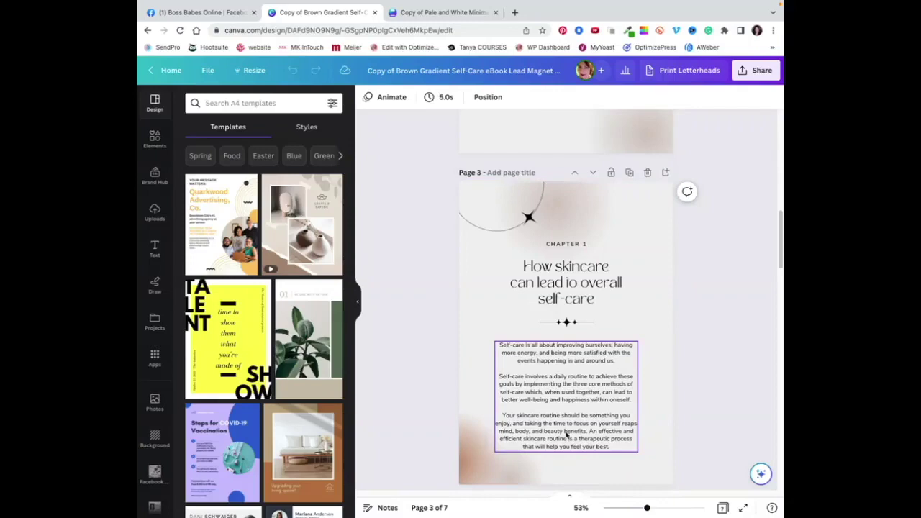
scroll(567, 436, "down", 6)
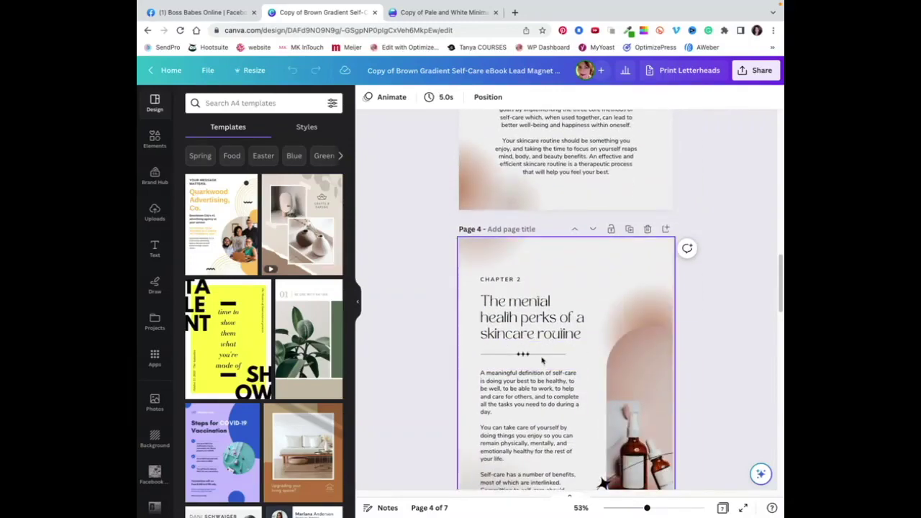
scroll(558, 380, "down", 5)
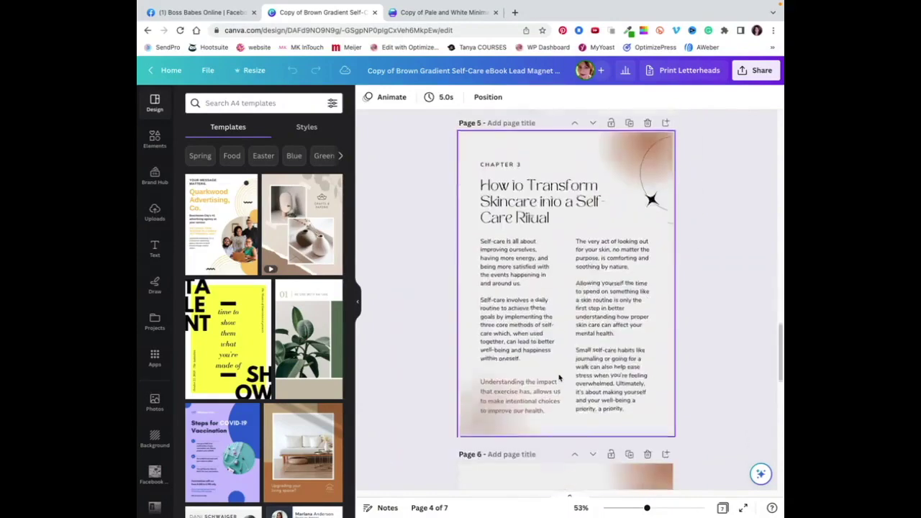
scroll(554, 371, "down", 3)
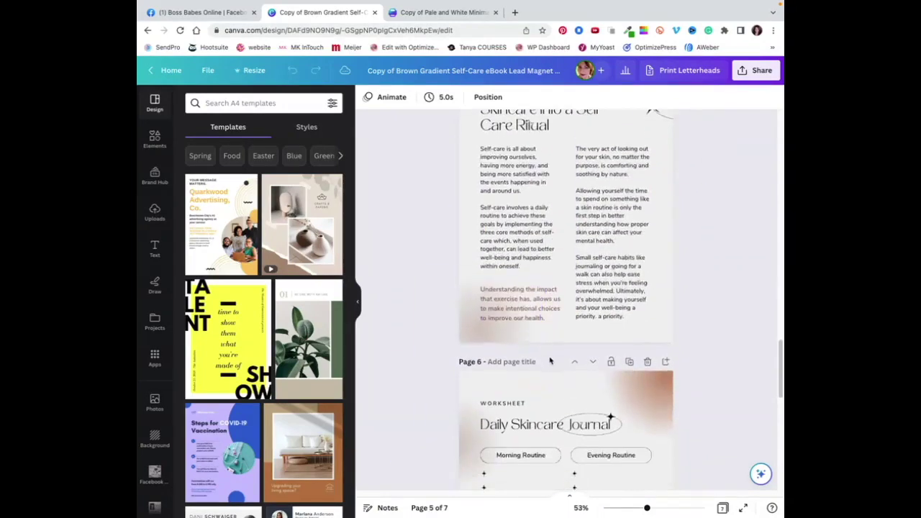
scroll(550, 361, "down", 3)
scroll(560, 381, "down", 2)
- Examine the self-care eBook's Chapter 3 gradient graphic and heading, the Daily Skincare Journal worksheet and the closing masterclass call-to-action page
scroll(561, 377, "up", 6)
scroll(562, 375, "up", 3)
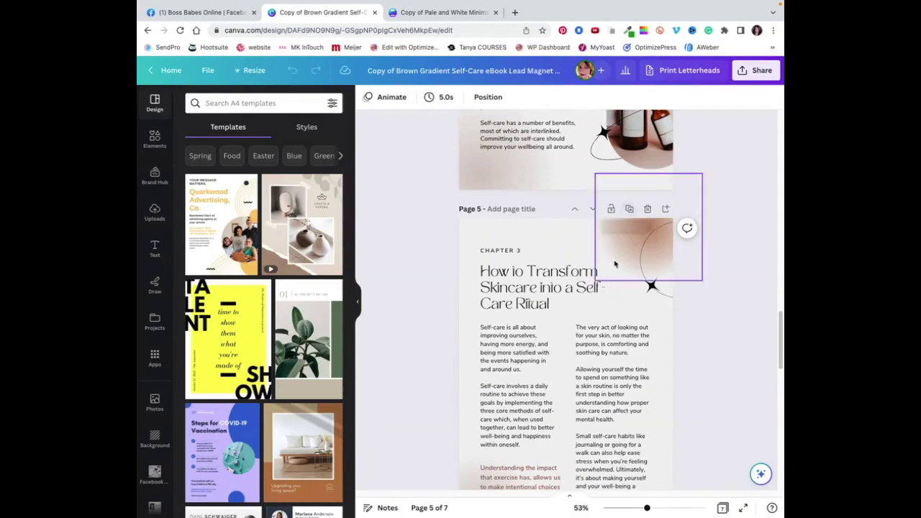
left_click(638, 242)
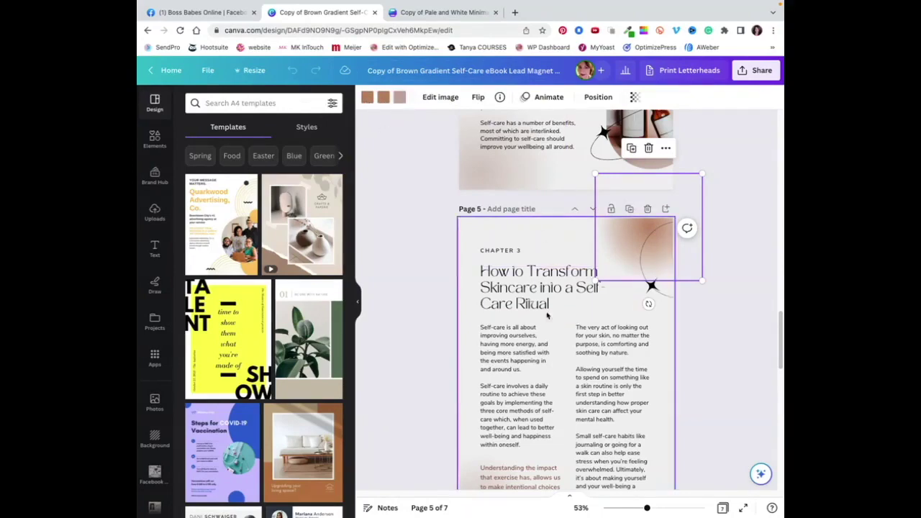
left_click(524, 290)
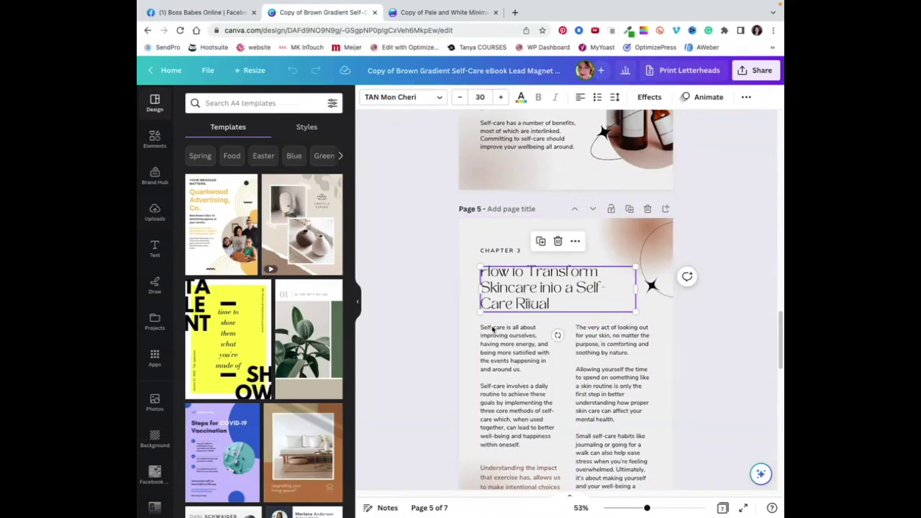
scroll(575, 371, "down", 3)
scroll(572, 373, "down", 5)
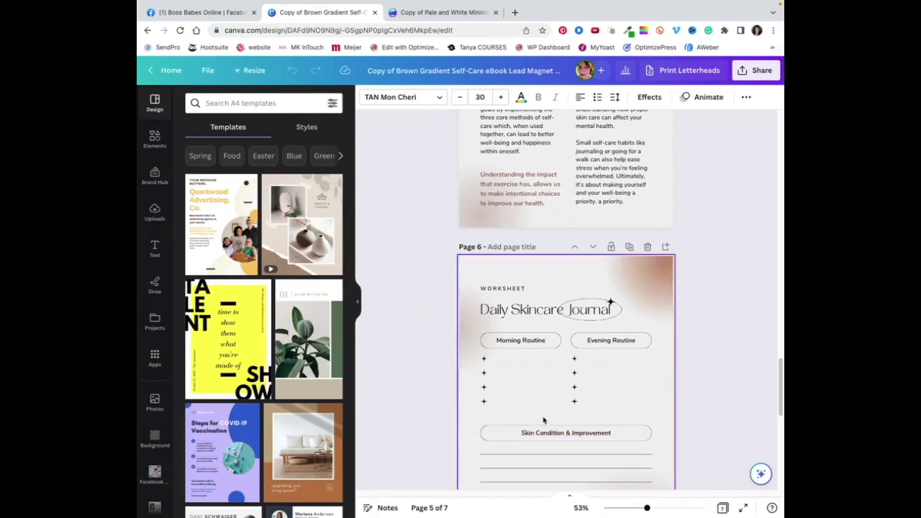
scroll(574, 424, "down", 3)
scroll(574, 425, "down", 4)
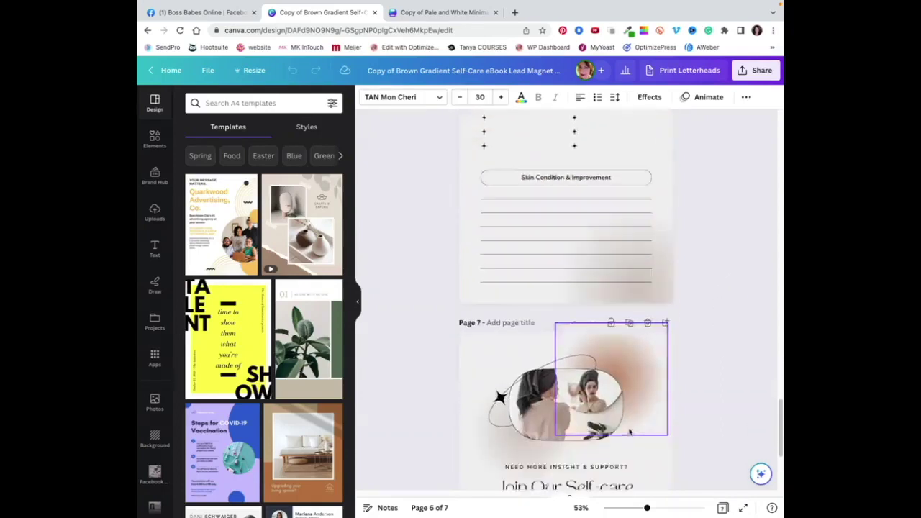
scroll(542, 427, "down", 2)
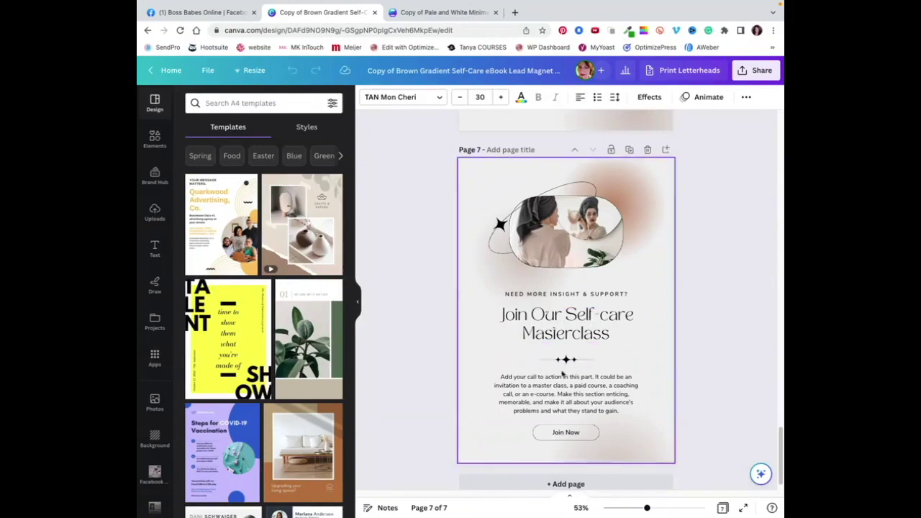
scroll(576, 399, "down", 1)
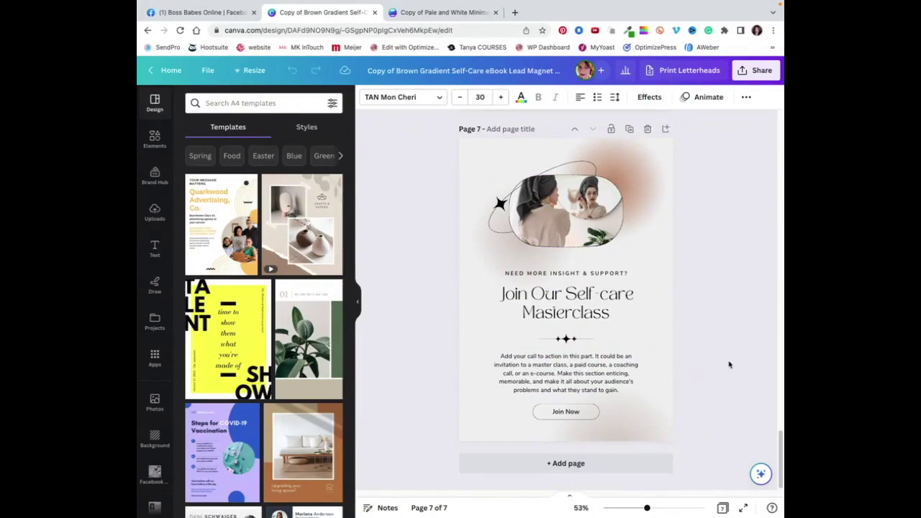
scroll(689, 360, "up", 15)
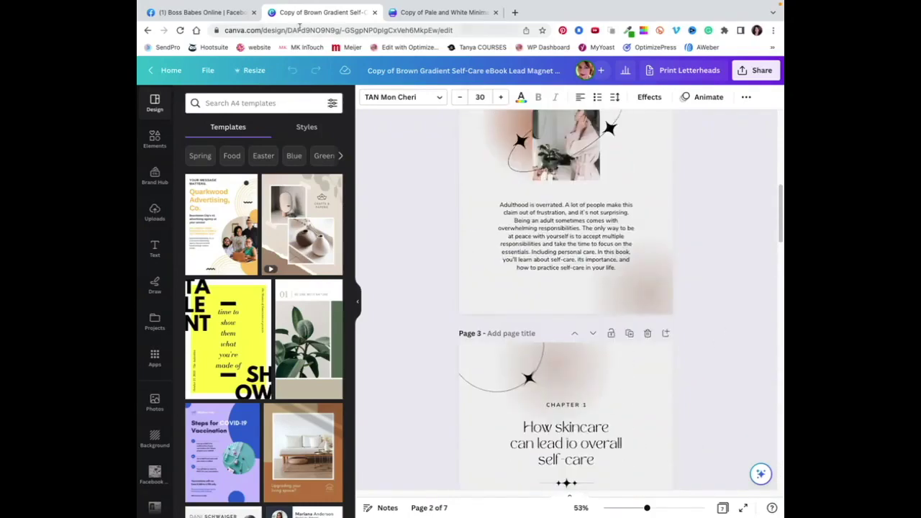
- Return to the Facebook post, create an editable copy of the Lead Magnet Ideas List Cheat Sheet template and view its two pages
left_click(221, 13)
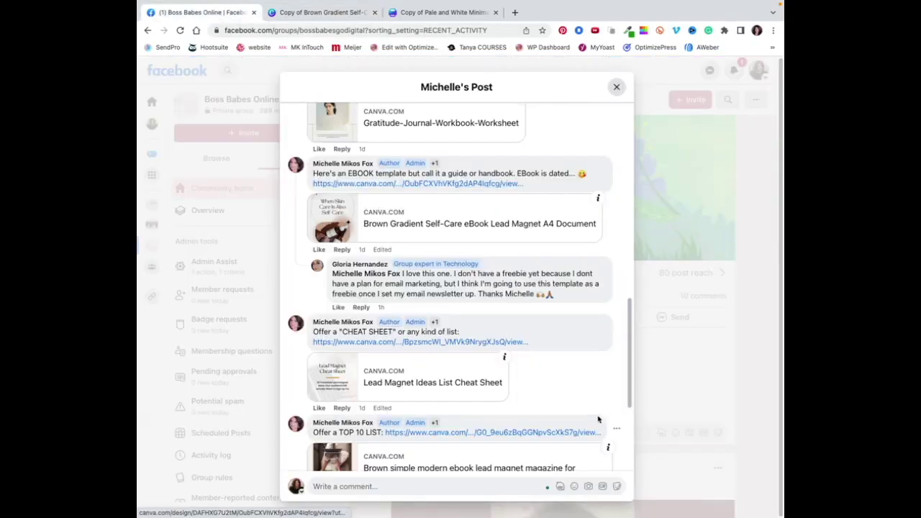
left_click(420, 343)
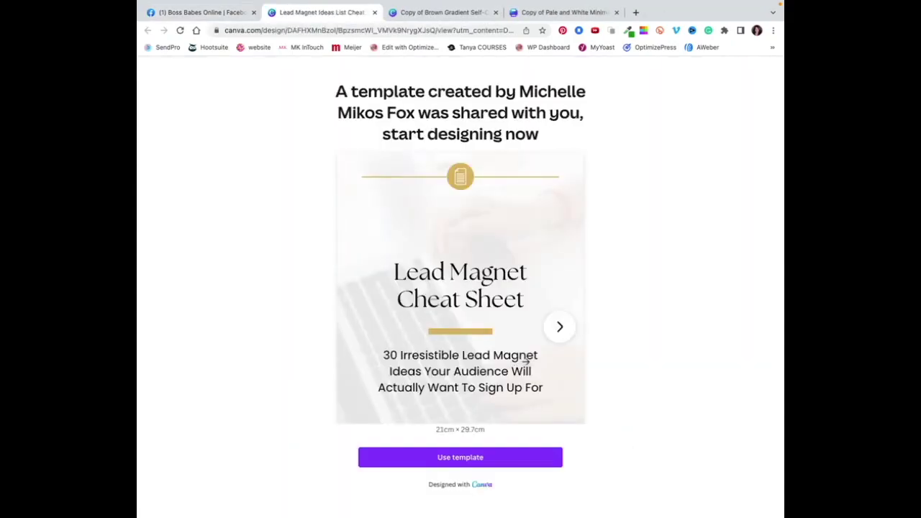
left_click(471, 460)
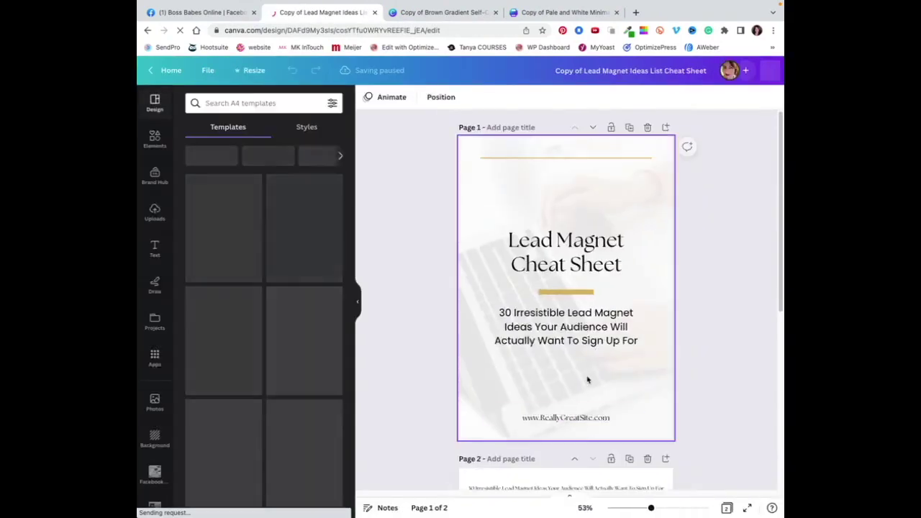
scroll(587, 379, "down", 5)
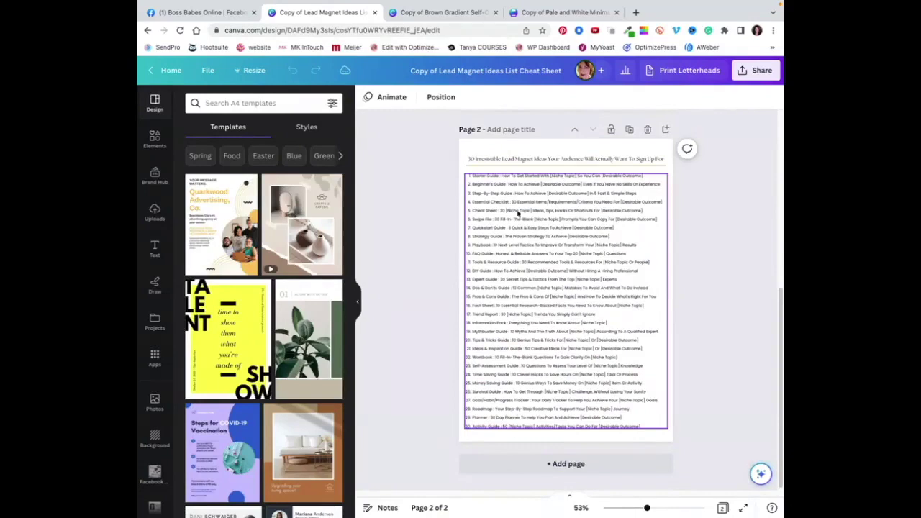
scroll(591, 423, "up", 5)
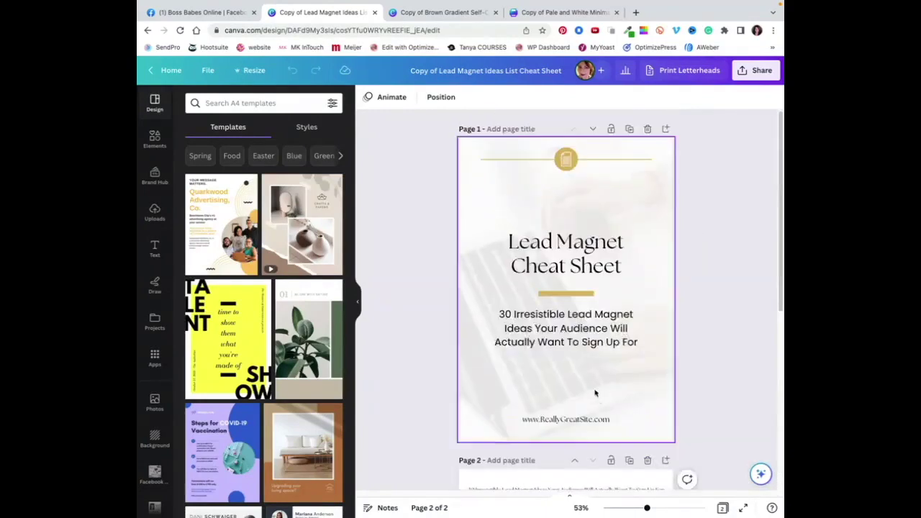
- Return to the Facebook post and create an editable copy of the shared Gratitude-Journal-Workbook-Worksheet template
left_click(194, 13)
scroll(545, 466, "up", 4)
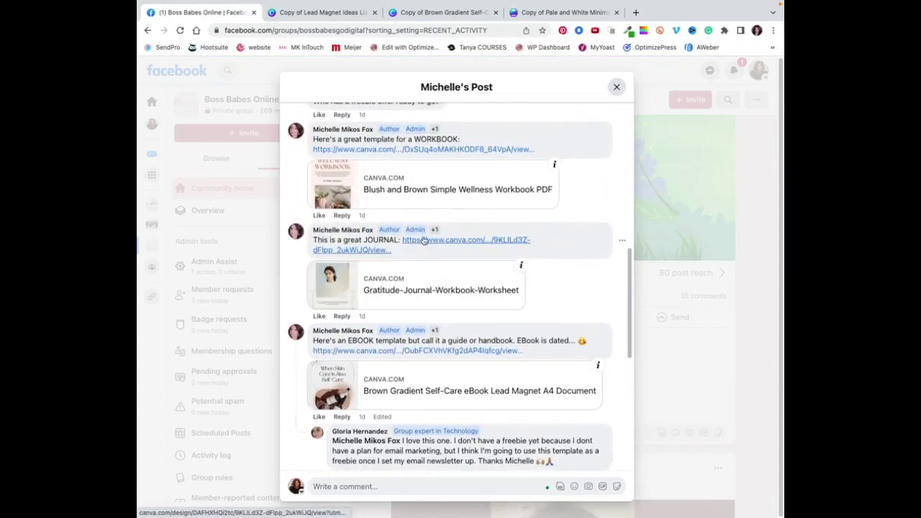
left_click(425, 241)
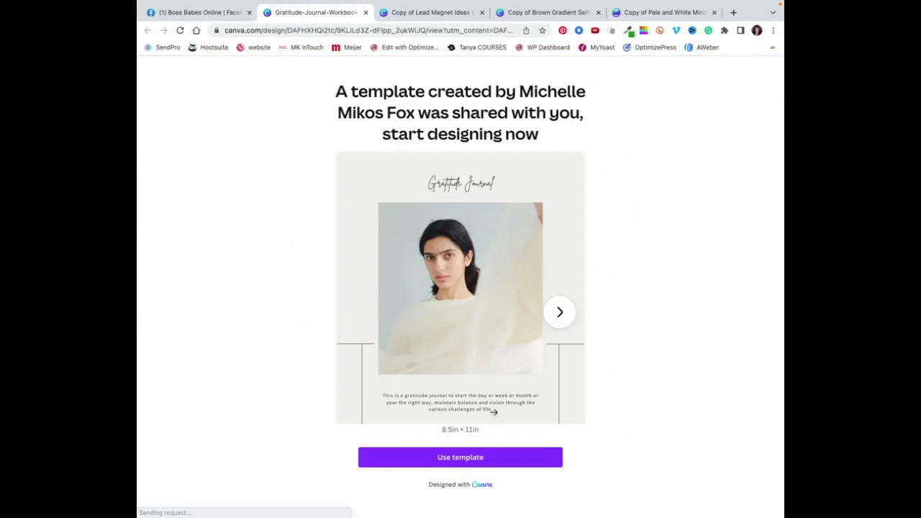
left_click(499, 461)
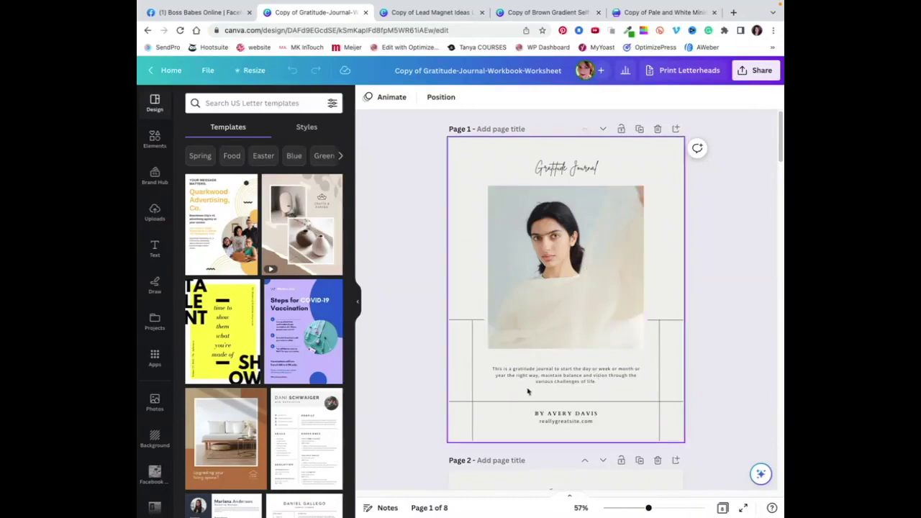
- Look through the gratitude journal's pages, from the cover and table of contents through the daily, weekly and monthly worksheets to the copyright page
scroll(560, 394, "down", 5)
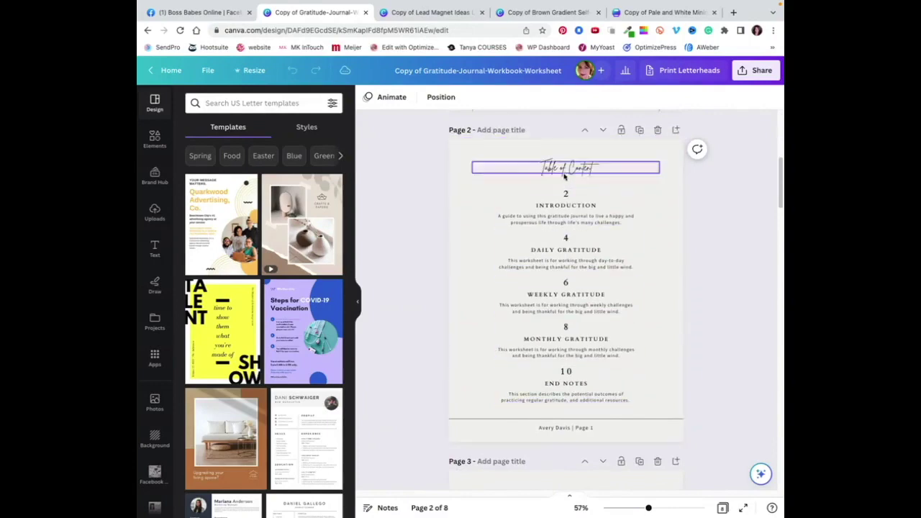
scroll(573, 391, "down", 5)
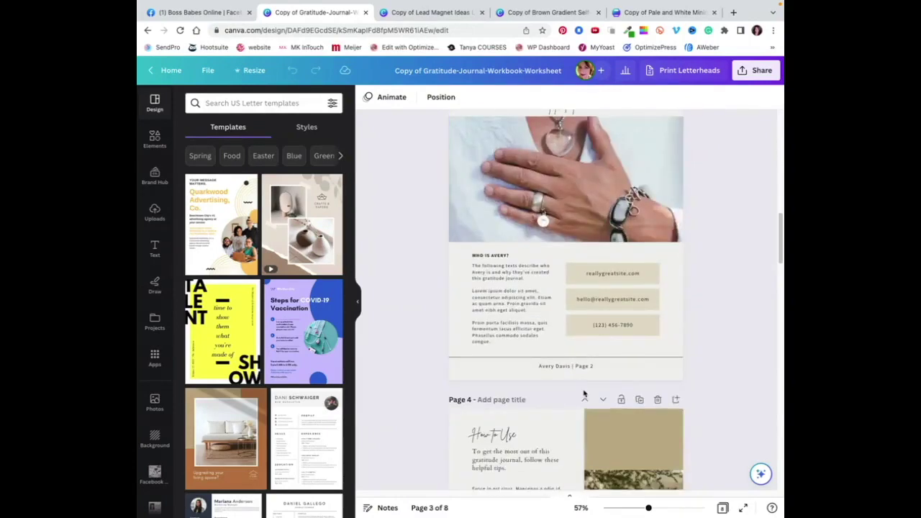
scroll(578, 395, "down", 3)
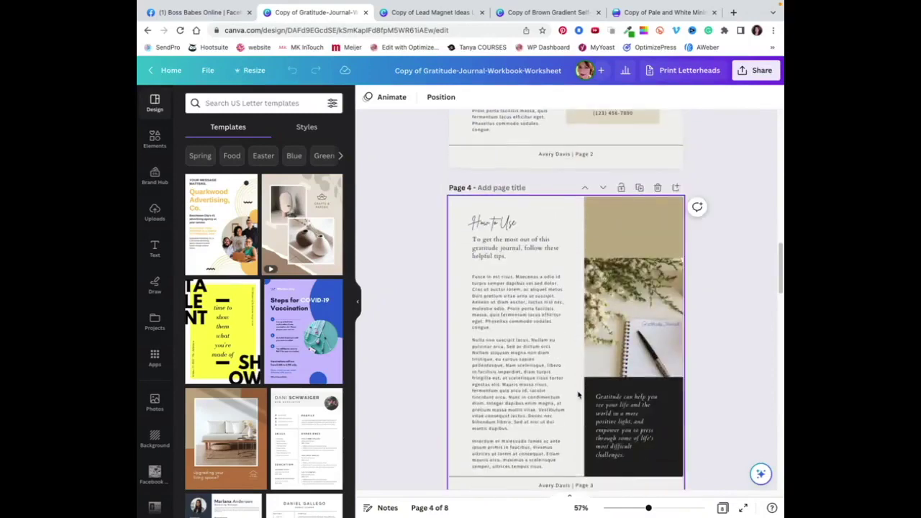
scroll(578, 395, "down", 3)
scroll(578, 396, "down", 2)
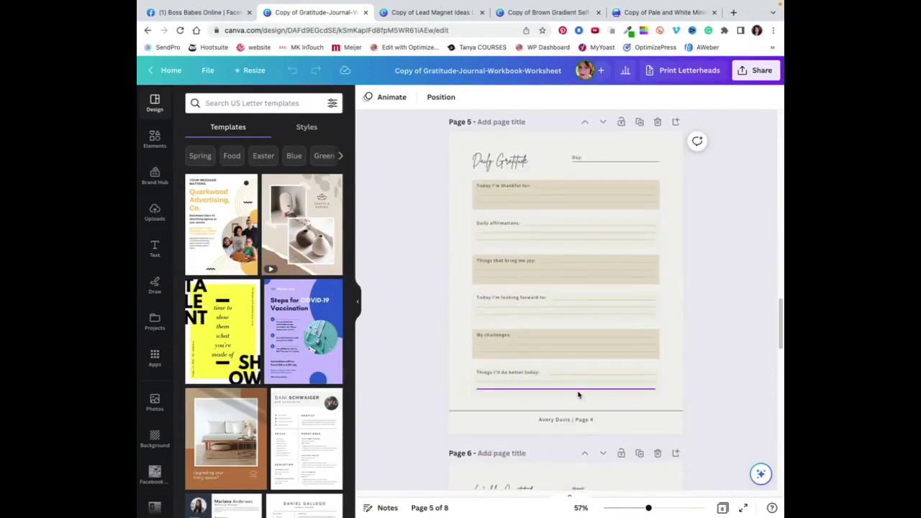
scroll(578, 395, "down", 6)
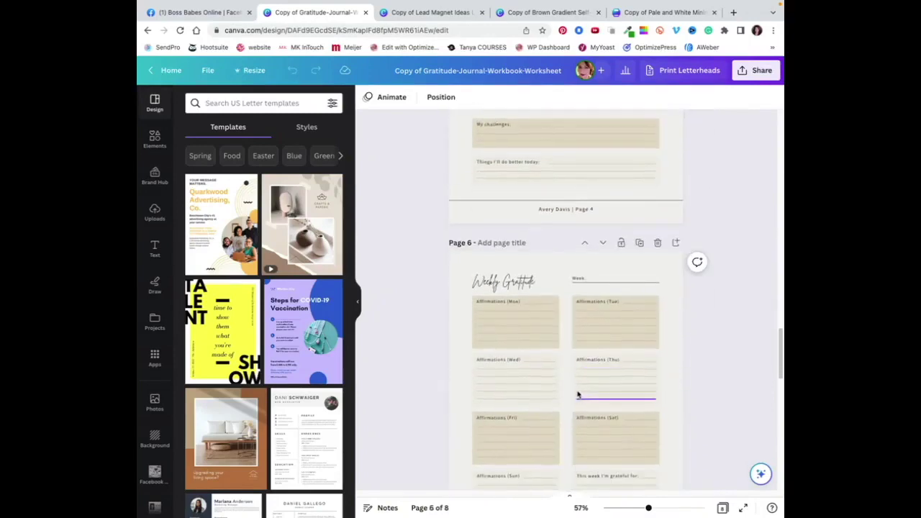
scroll(578, 396, "up", 10)
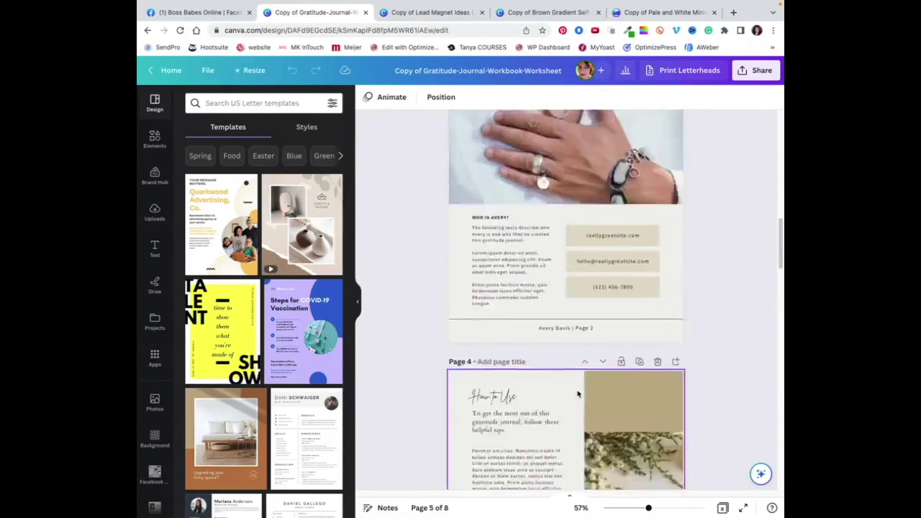
scroll(578, 395, "down", 5)
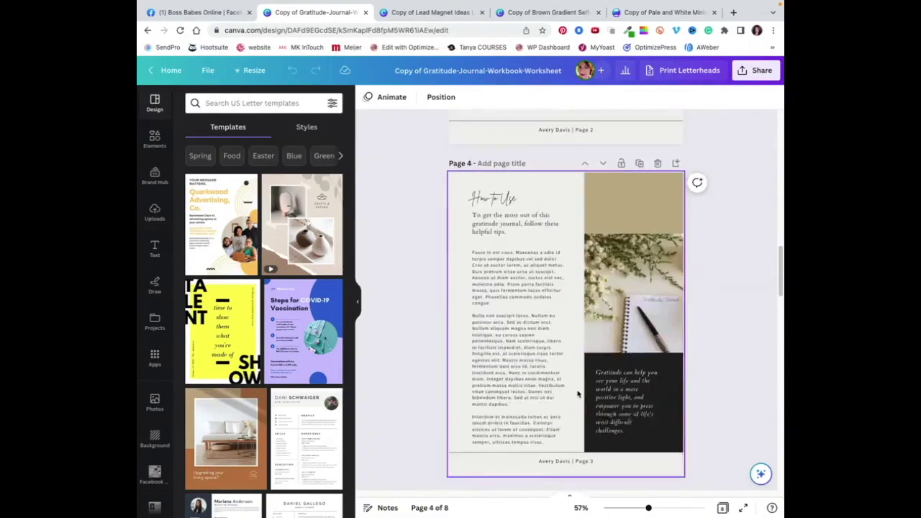
scroll(586, 389, "down", 5)
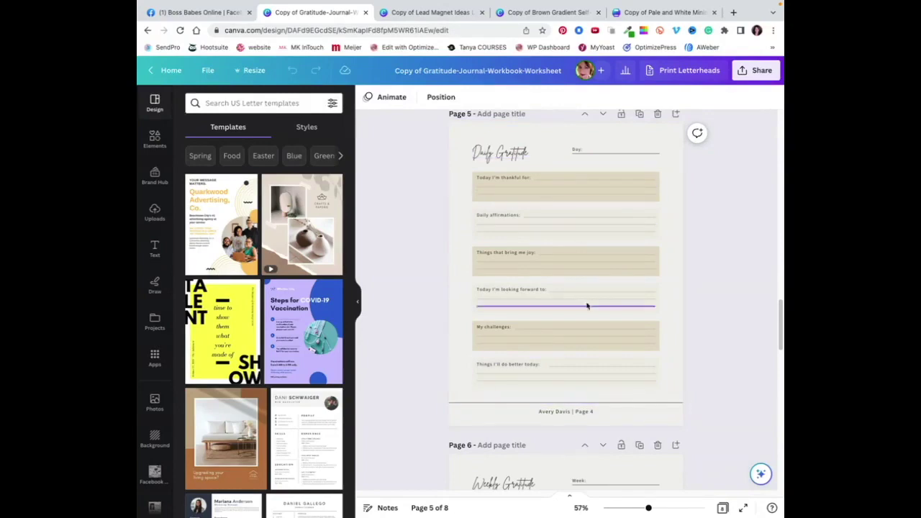
scroll(576, 470, "down", 5)
scroll(576, 469, "down", 2)
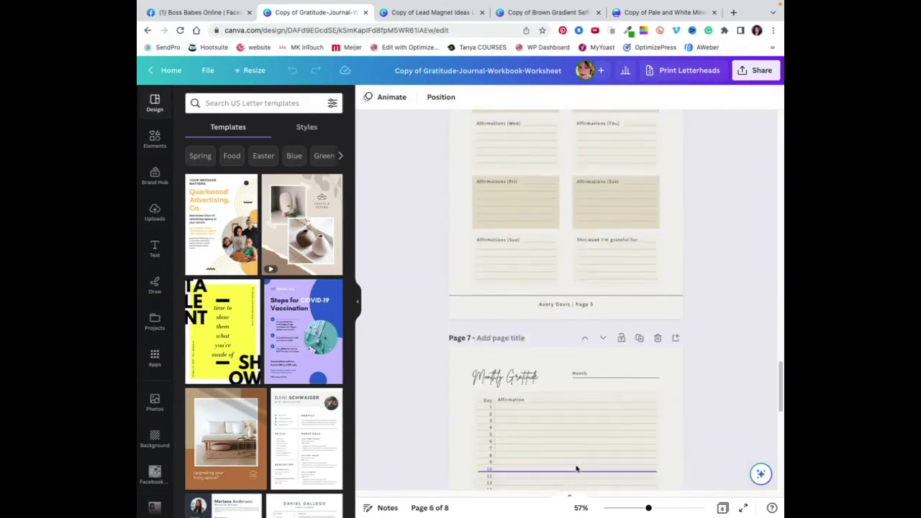
scroll(580, 468, "up", 3)
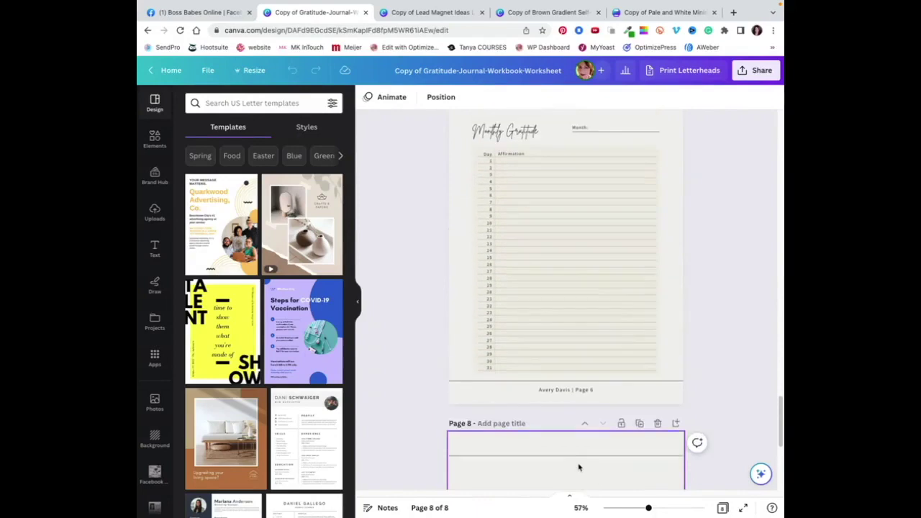
scroll(581, 467, "down", 5)
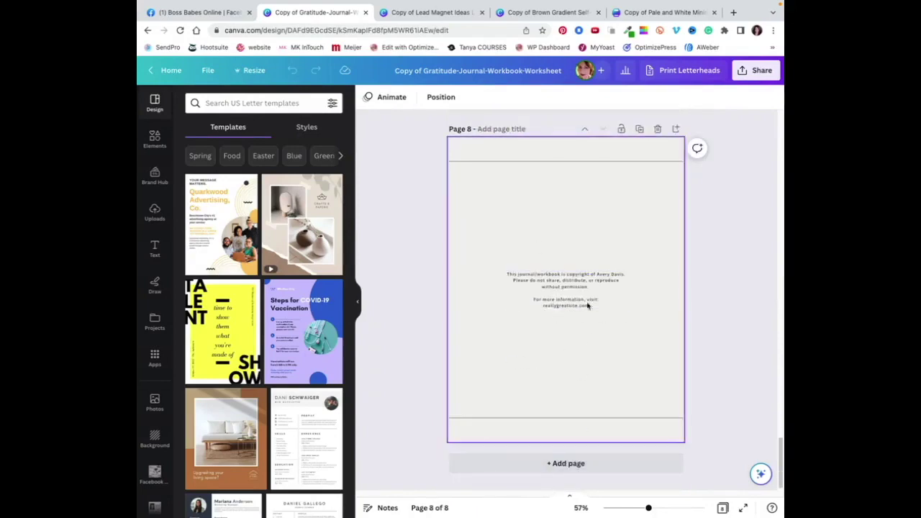
scroll(586, 329, "up", 20)
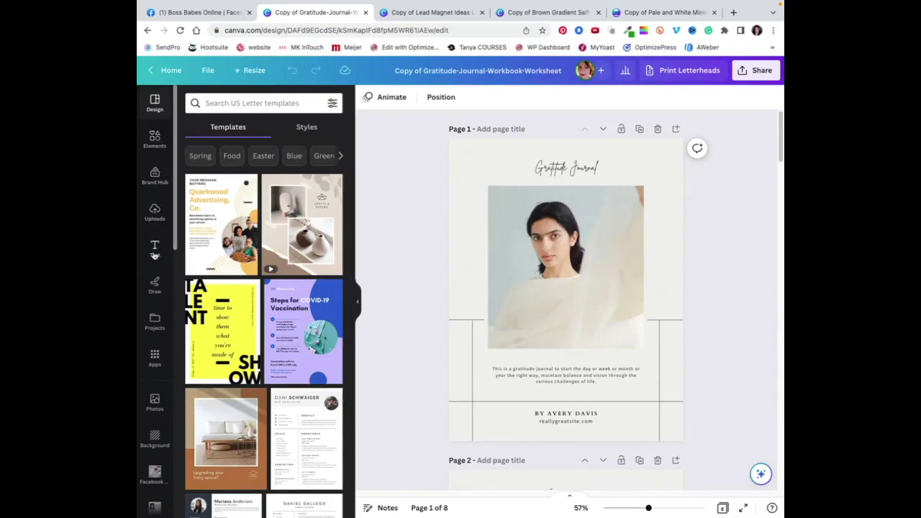
- Browse the design styles available for the gratitude journal, including brand fonts and colors, combinations, color palettes and font sets
left_click(153, 142)
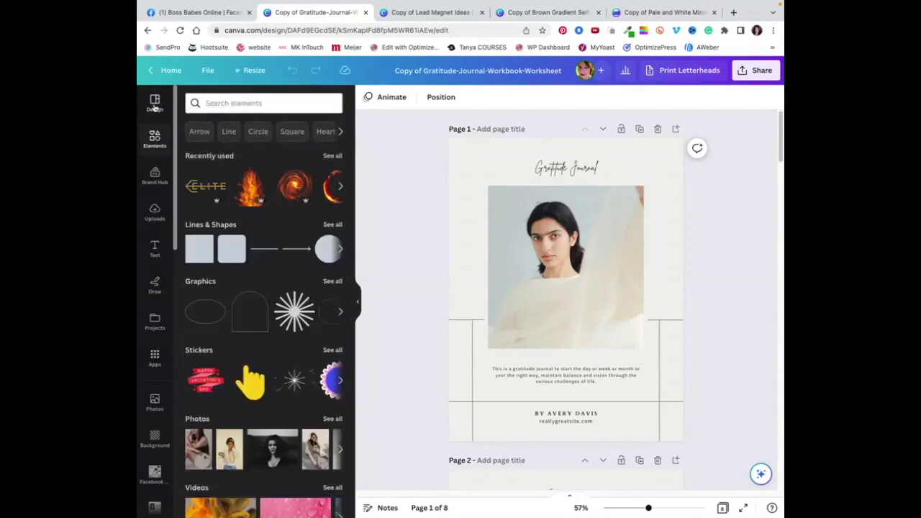
left_click(154, 105)
left_click(310, 132)
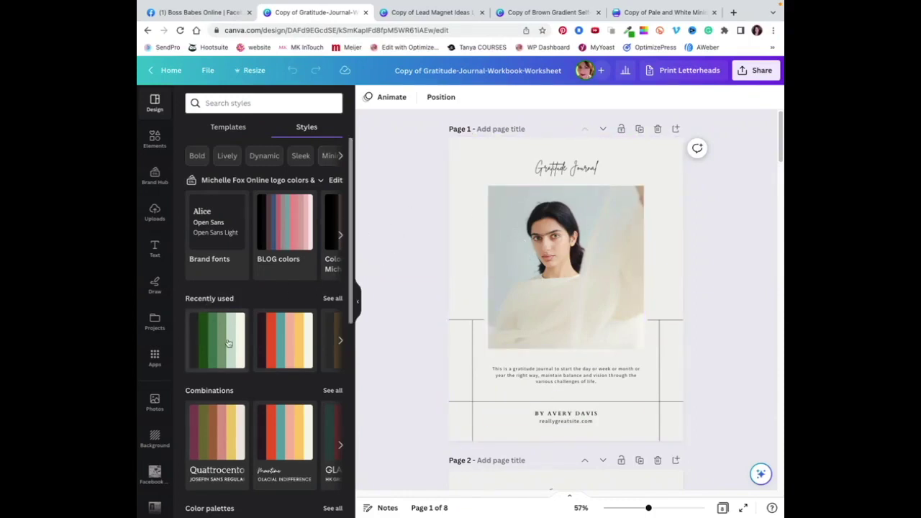
scroll(237, 349, "down", 2)
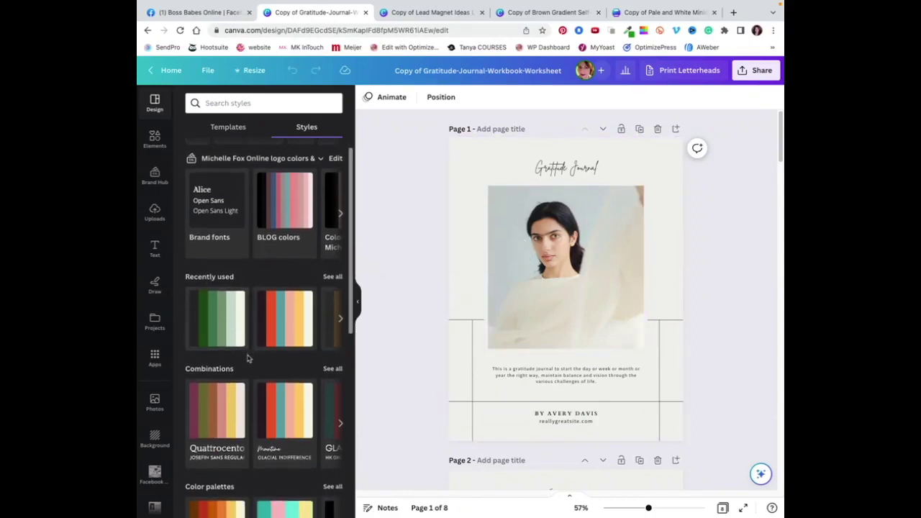
scroll(248, 358, "down", 2)
scroll(235, 246, "up", 3)
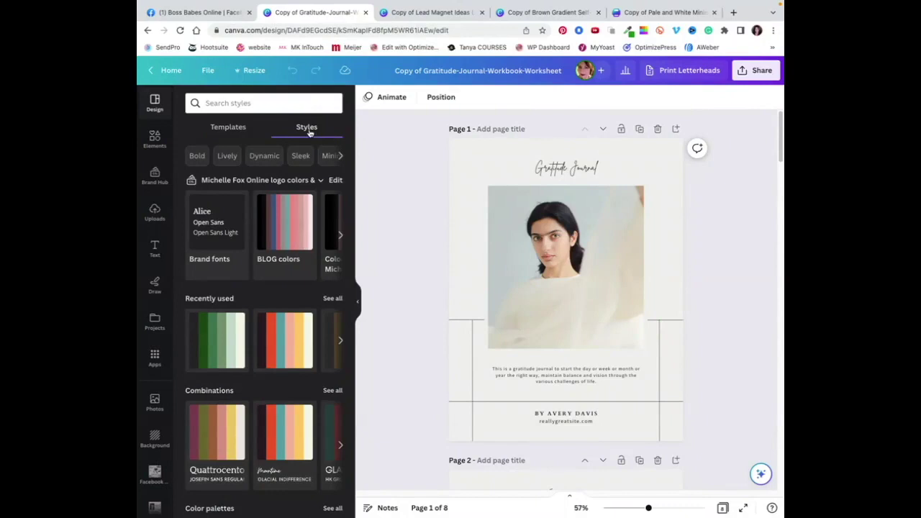
scroll(214, 302, "down", 3)
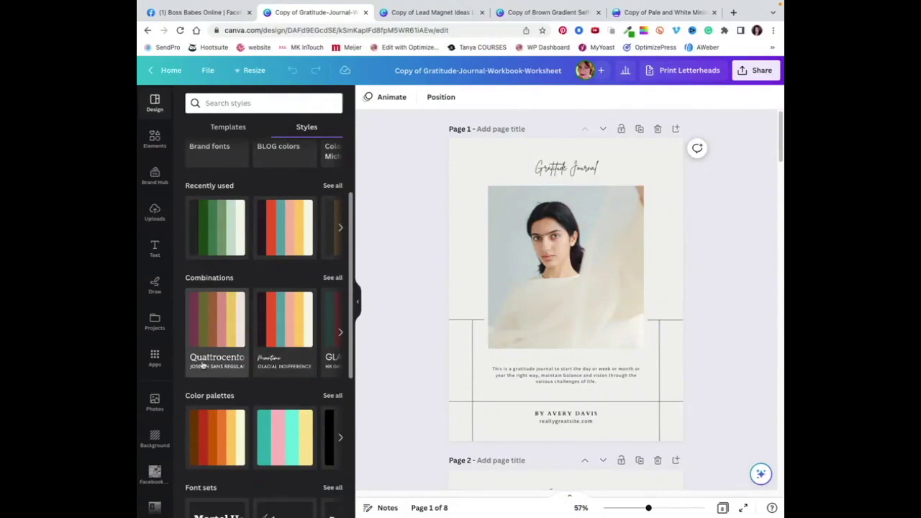
scroll(206, 373, "down", 1)
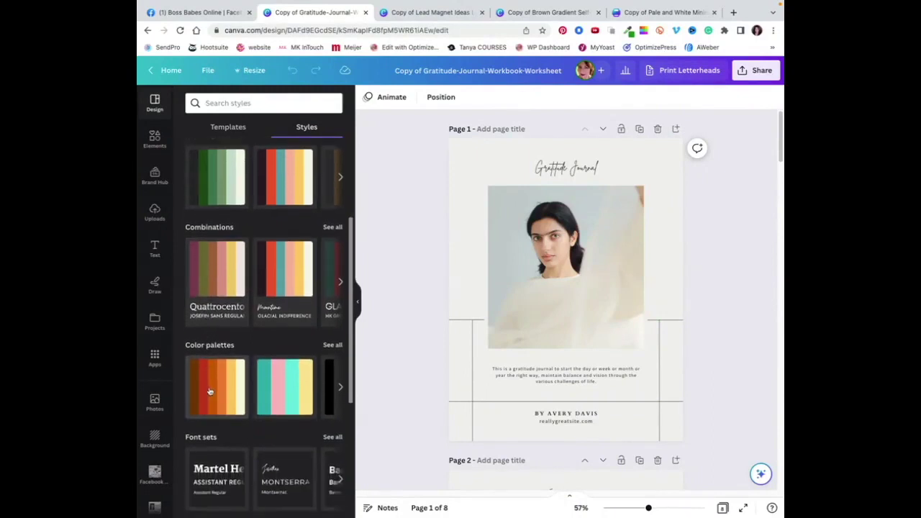
scroll(210, 391, "down", 1)
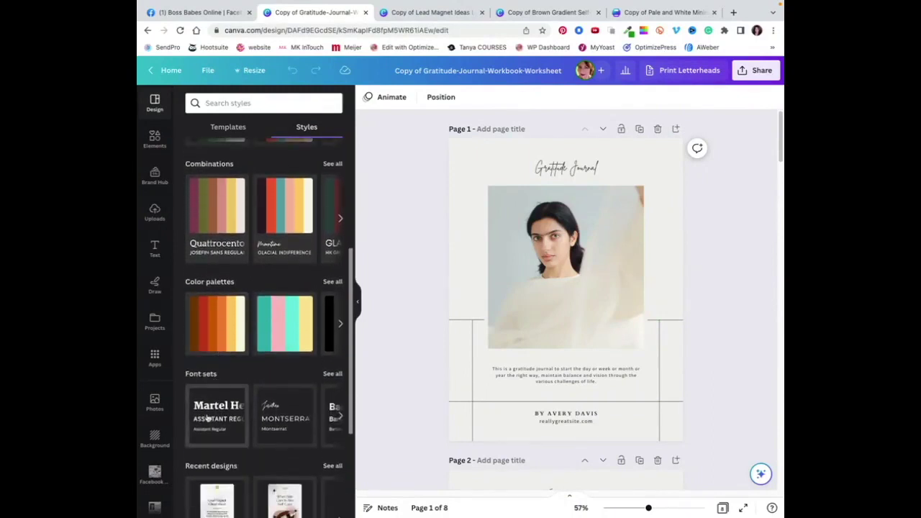
- Try the Quattrocento and Josefin Sans combination on the journal's cover page, shuffling its colors through several variations
scroll(208, 414, "up", 2)
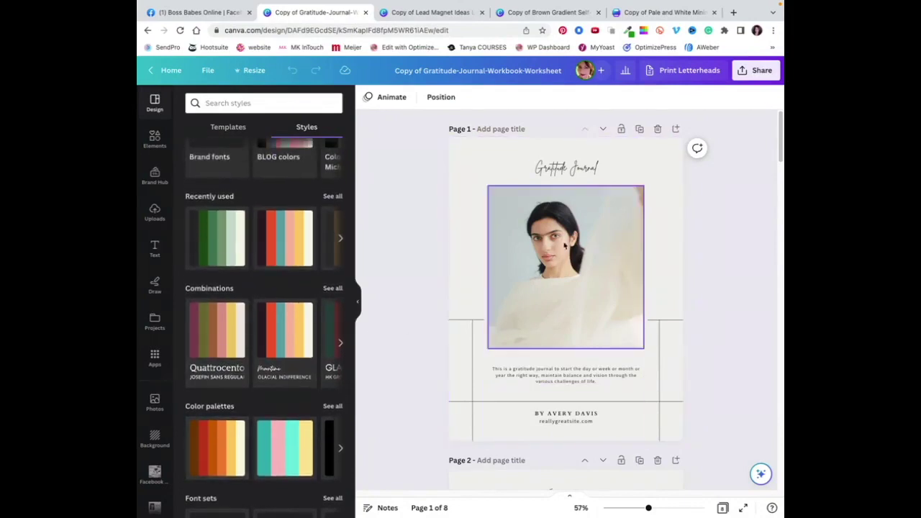
left_click(214, 341)
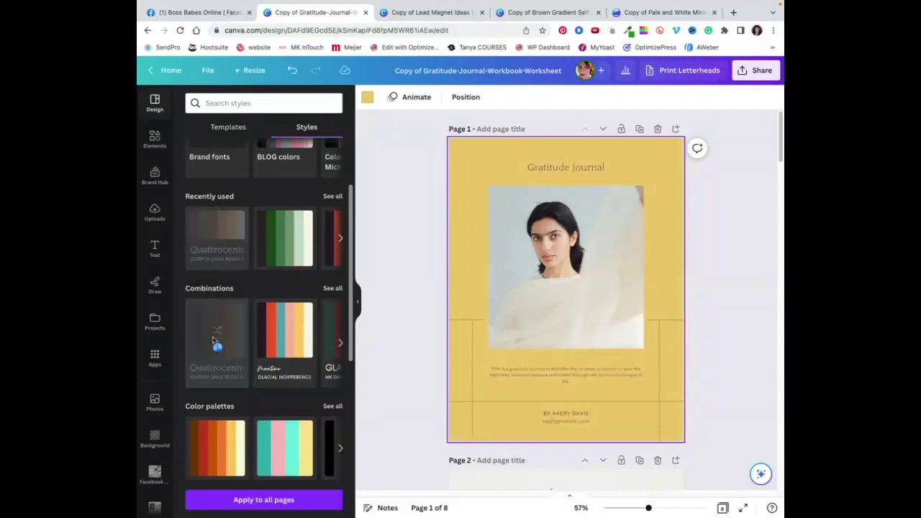
left_click(213, 341)
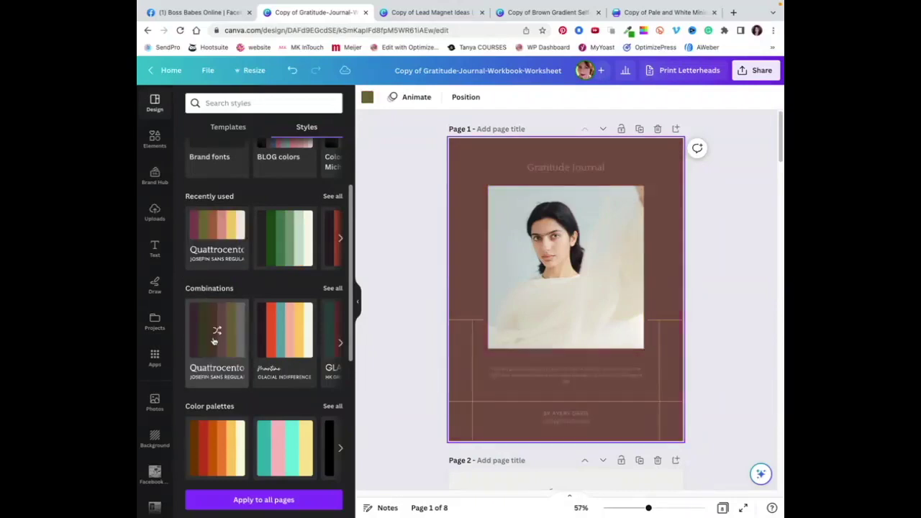
left_click(214, 341)
left_click(214, 341)
left_click(213, 341)
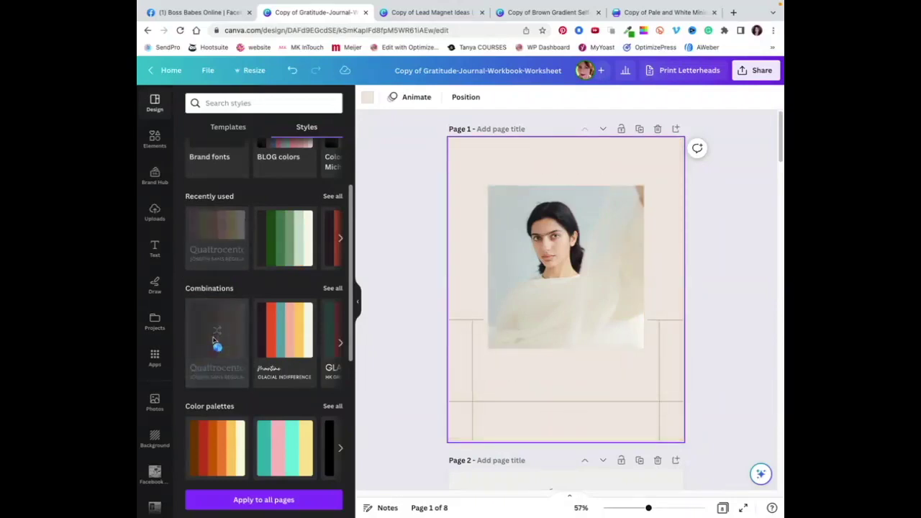
left_click(214, 341)
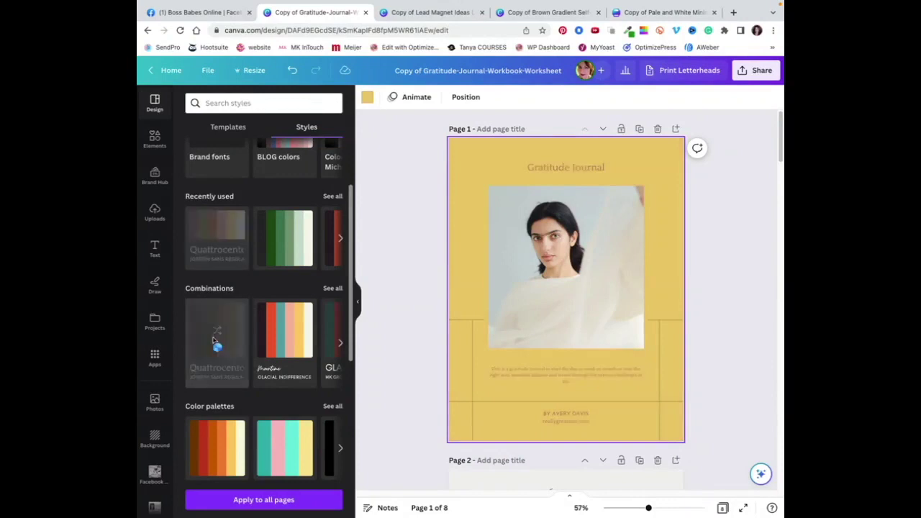
left_click(214, 342)
left_click(214, 342)
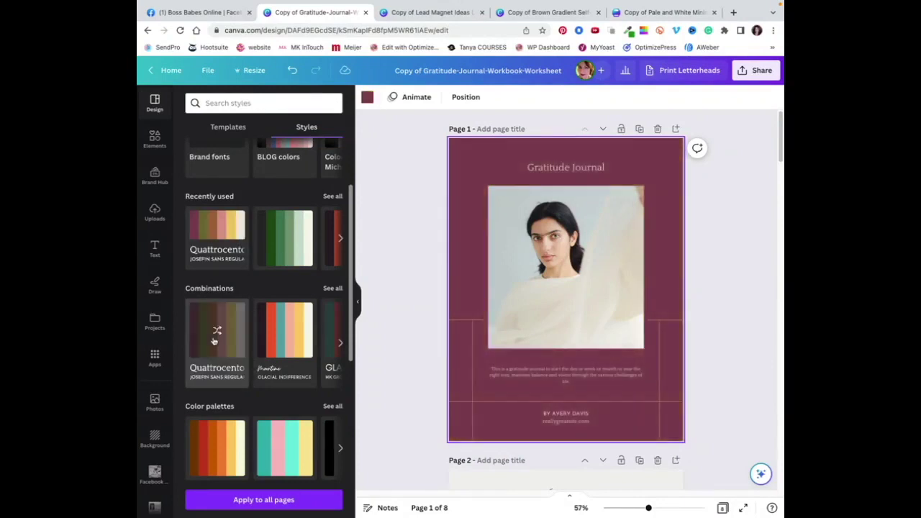
left_click(214, 342)
left_click(213, 341)
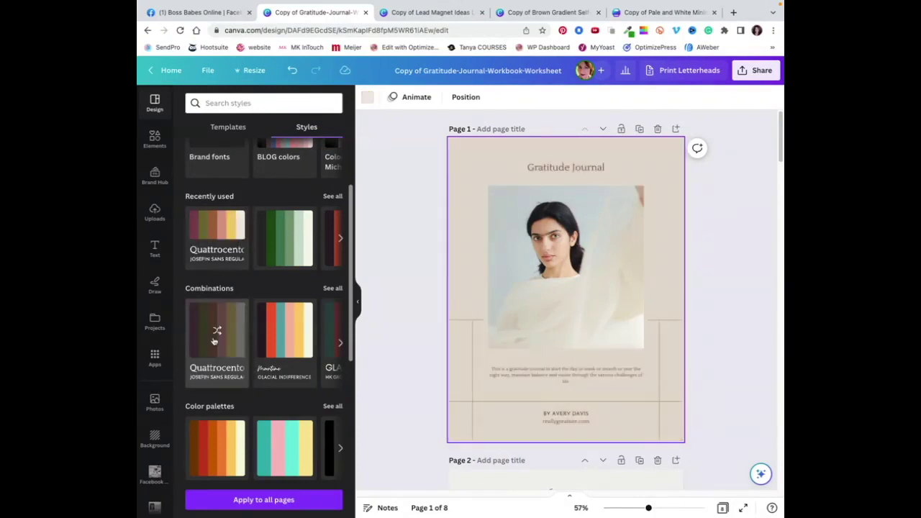
left_click(213, 341)
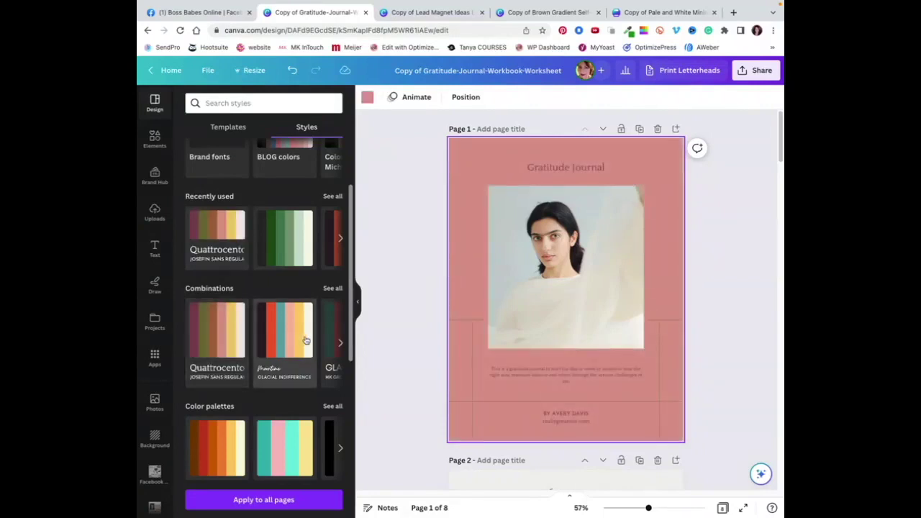
- Try the red, teal, pink and yellow script combination with Glacial Indifference on the cover, shuffling its colors
left_click(293, 340)
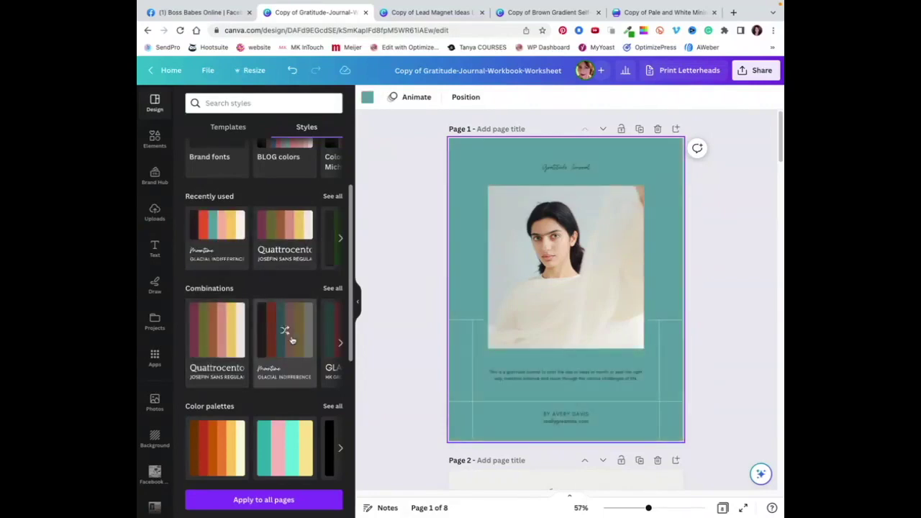
left_click(292, 340)
left_click(293, 340)
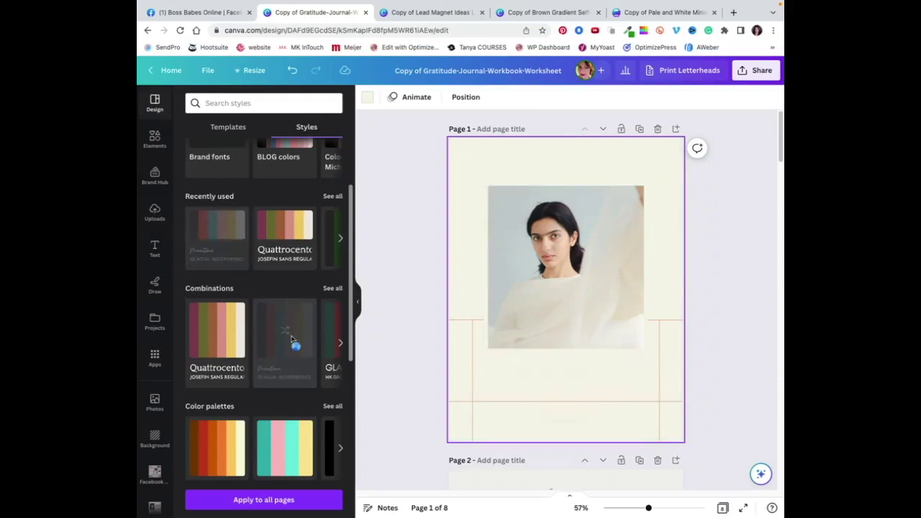
left_click(292, 340)
- Try the combination pairing Glacial Indifference with HK Grotesk Light on the cover and shuffle its colors
left_click(340, 344)
left_click(232, 332)
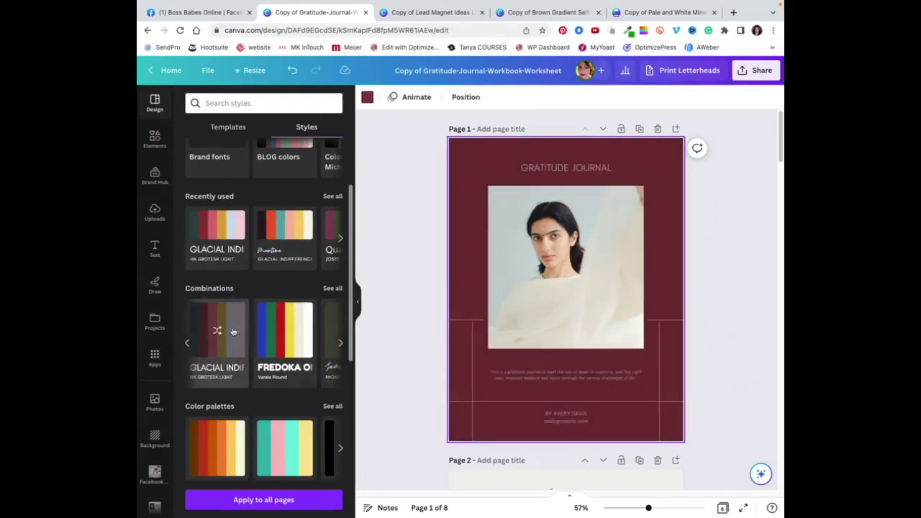
left_click(233, 331)
left_click(232, 331)
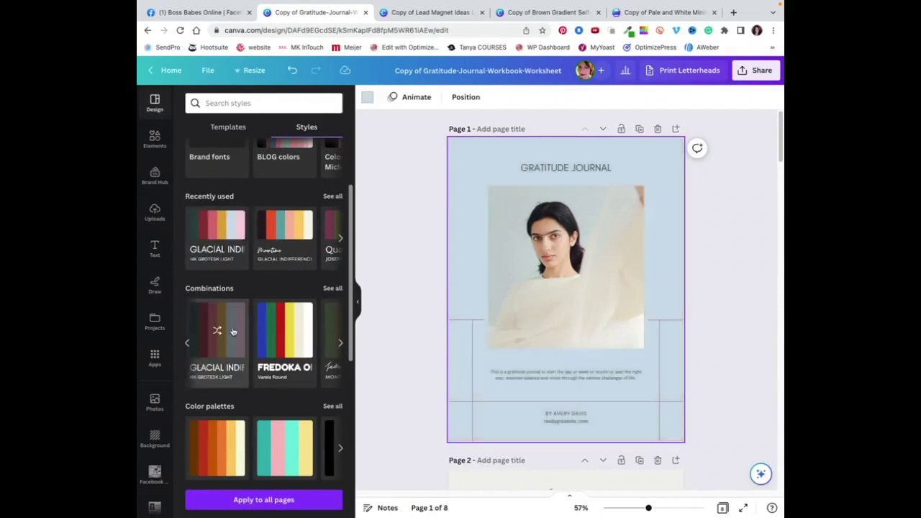
left_click(232, 331)
- Try the Fredoka One and Varela Round combination on the cover page and shuffle its primary colors
left_click(301, 331)
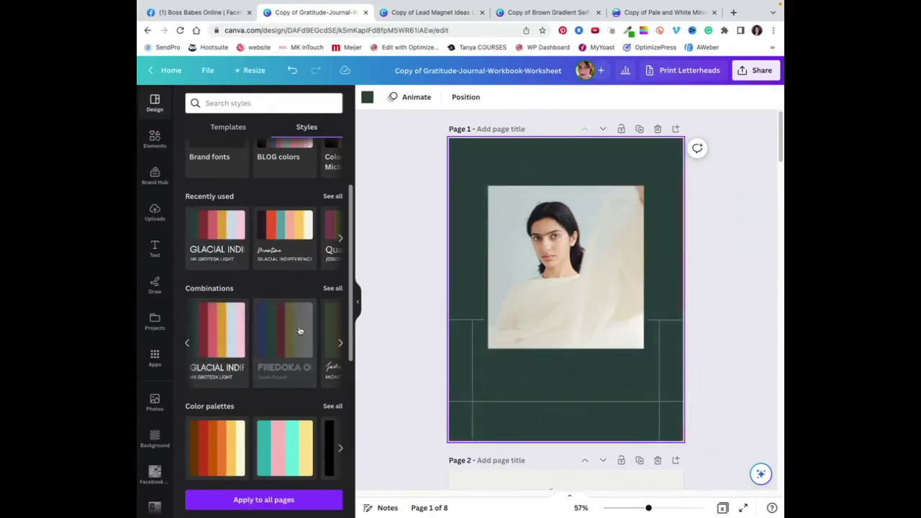
left_click(300, 331)
left_click(301, 331)
left_click(300, 331)
- Try the earth-toned script and Montserrat combination on the cover, followed by the neon Abys and Josefin Sans Bold combination
left_click(340, 342)
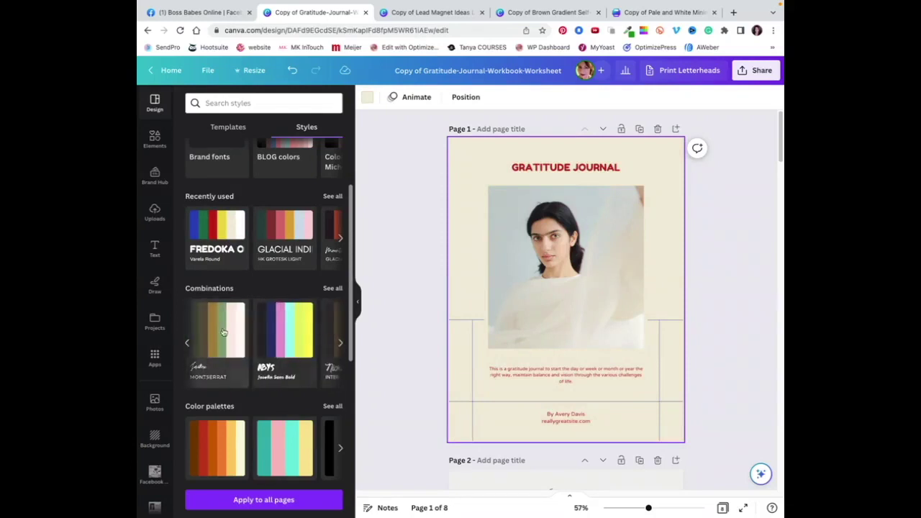
left_click(218, 333)
left_click(216, 331)
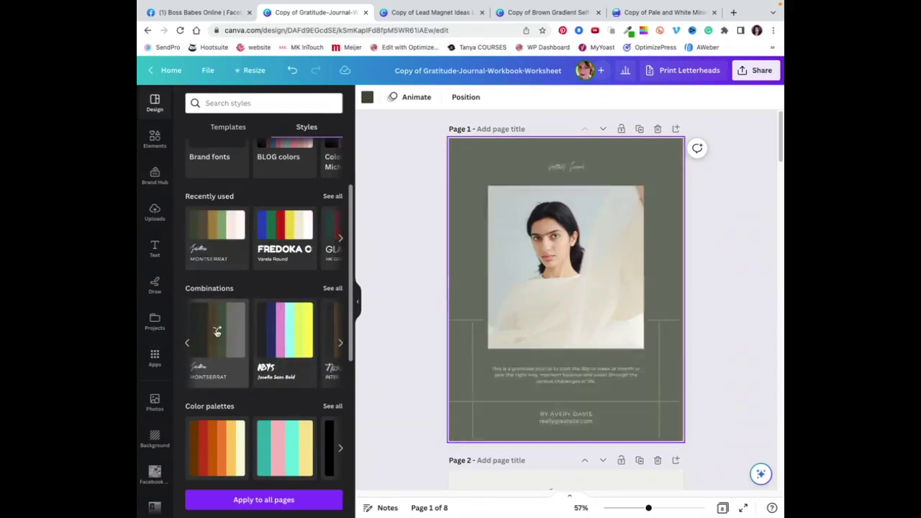
left_click(283, 340)
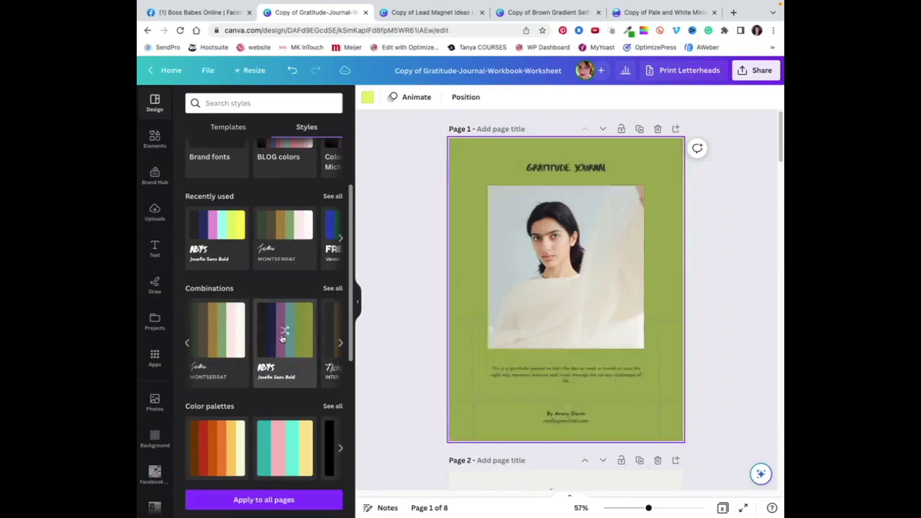
- Try the Nickainley and Inter combination on the cover with shuffled colors, followed by the Gagalin combination
left_click(342, 346)
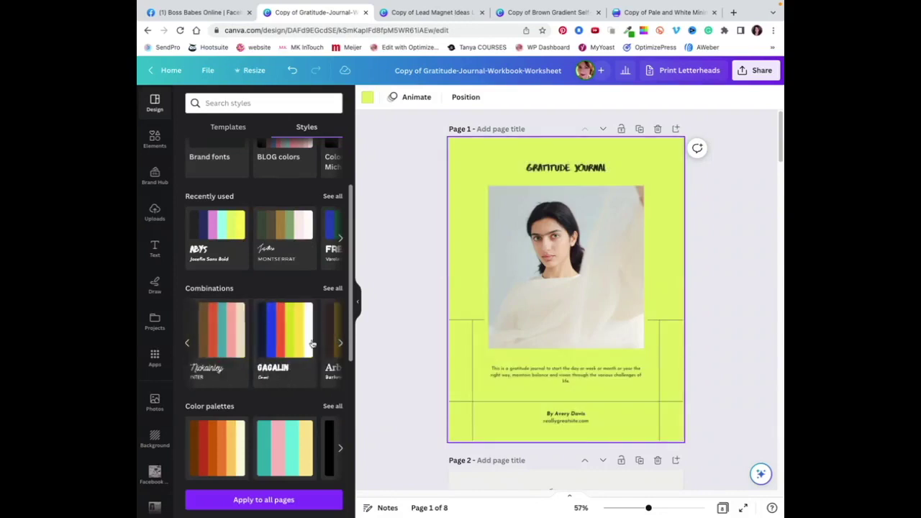
left_click(231, 334)
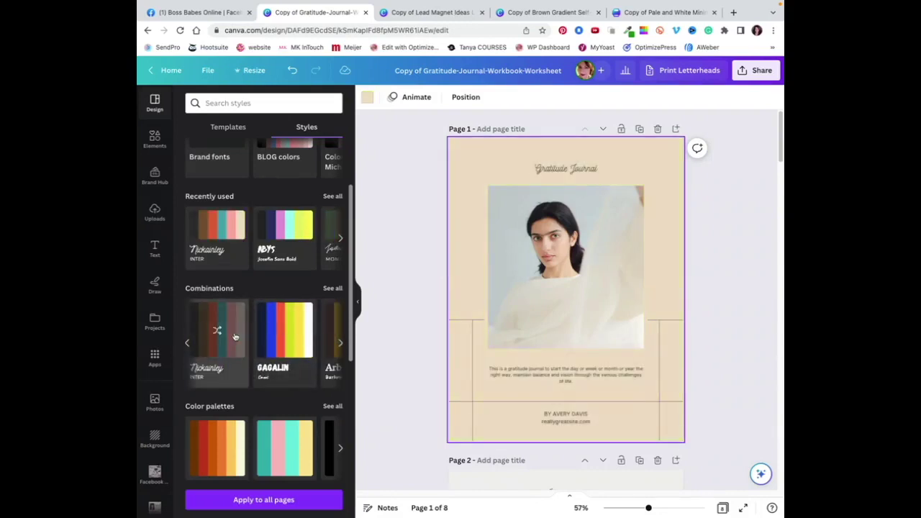
left_click(231, 336)
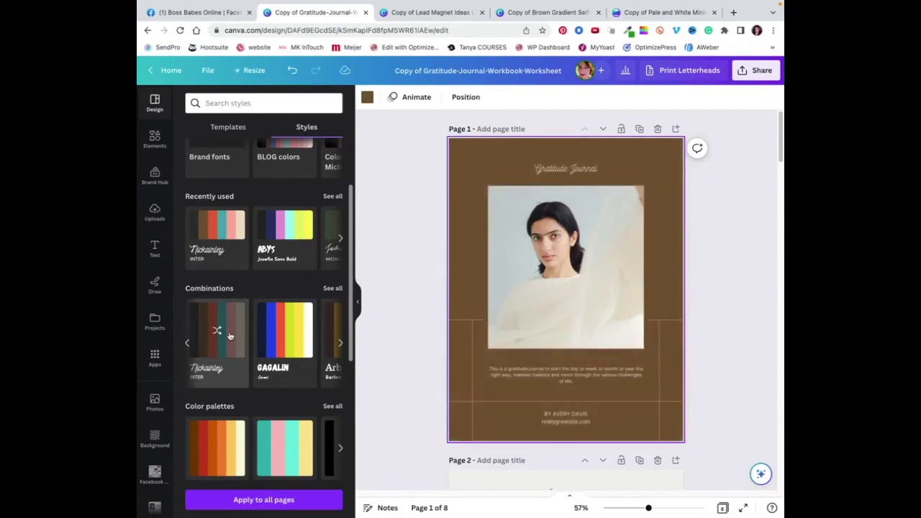
left_click(292, 336)
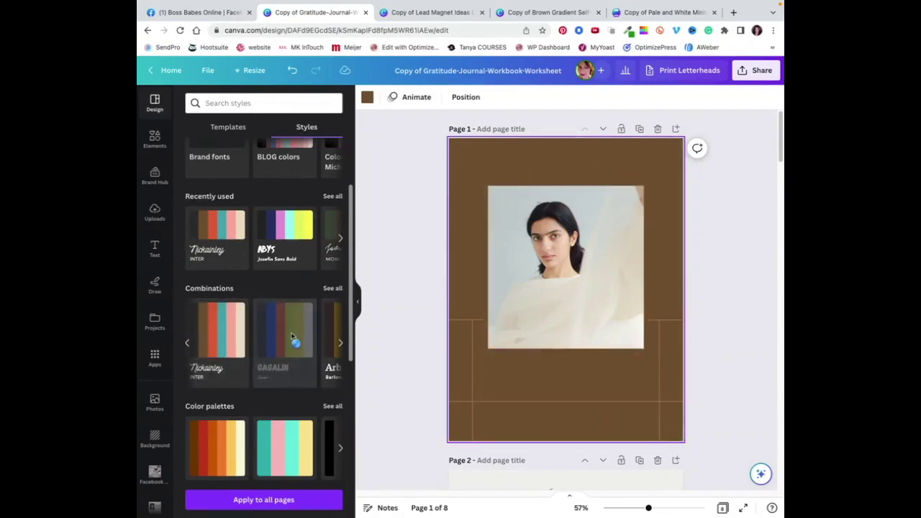
left_click(292, 336)
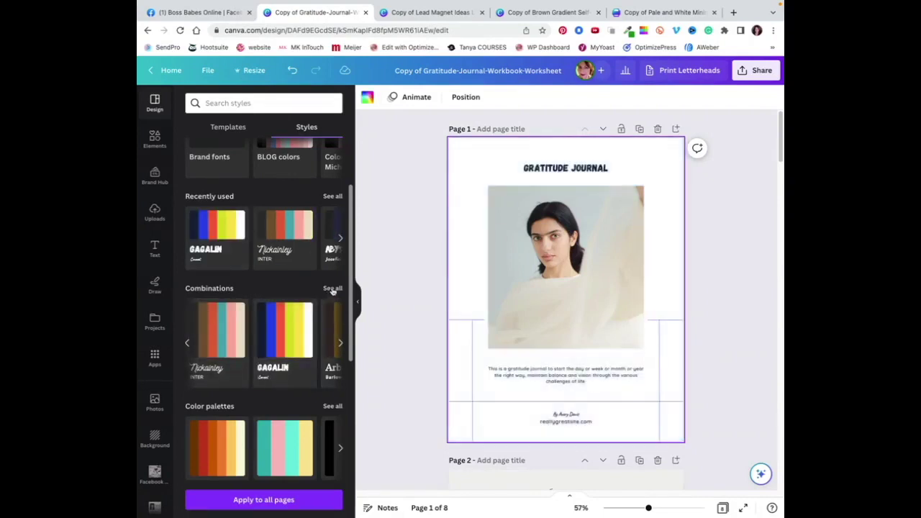
- Browse the full list of combinations and try the green Voga and Fira Sans Medium one on the cover, shuffling its colors repeatedly
left_click(332, 289)
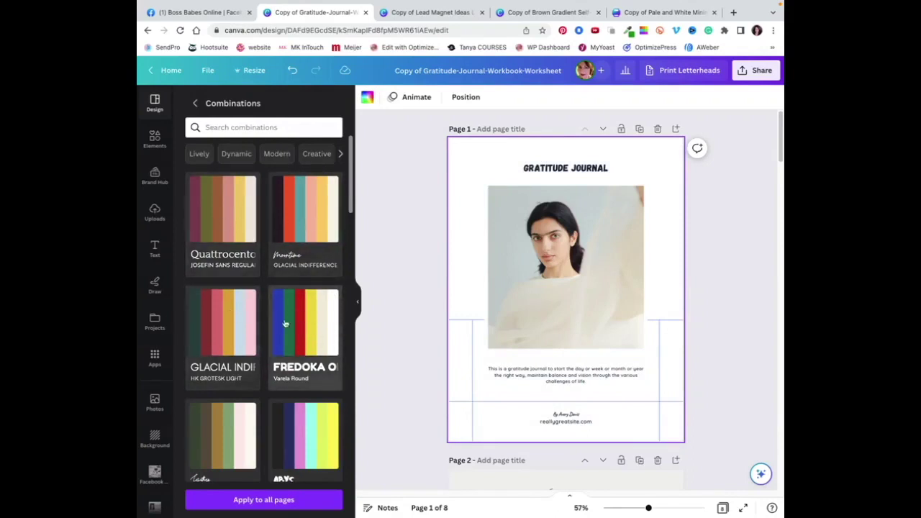
scroll(273, 343, "down", 5)
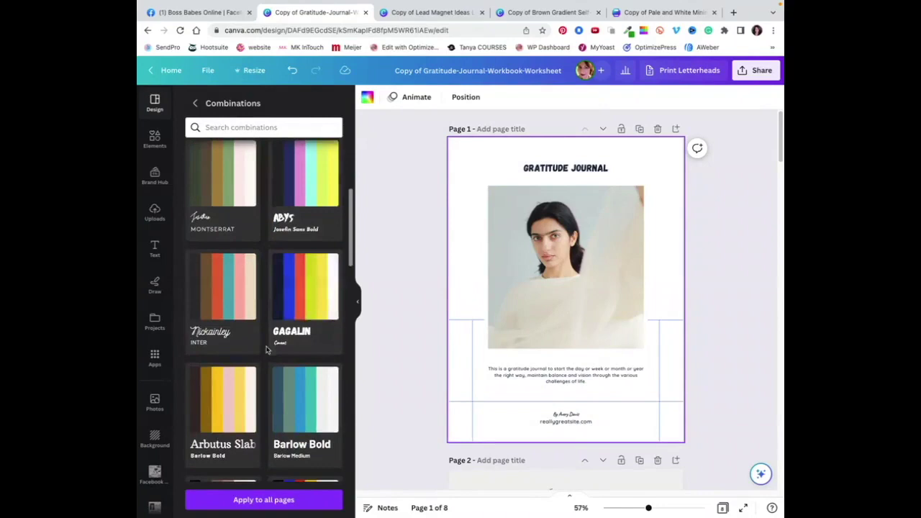
scroll(282, 366, "down", 3)
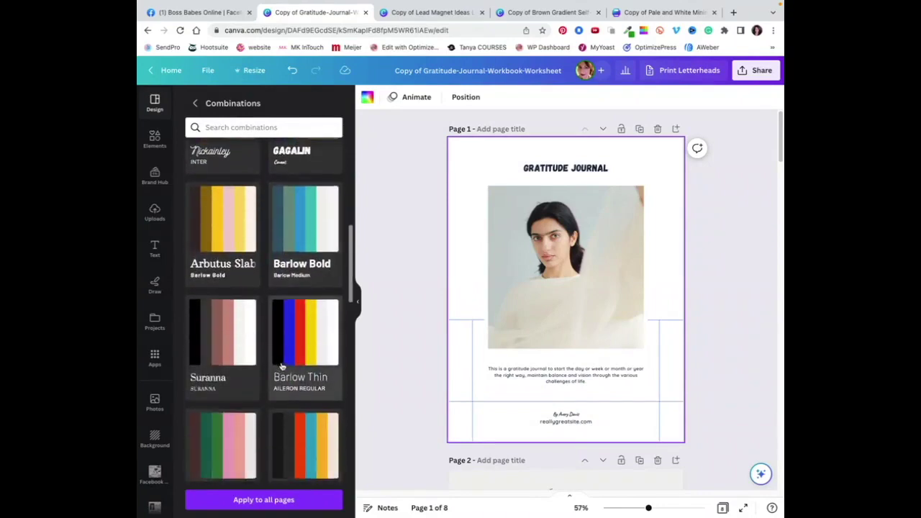
scroll(279, 366, "down", 12)
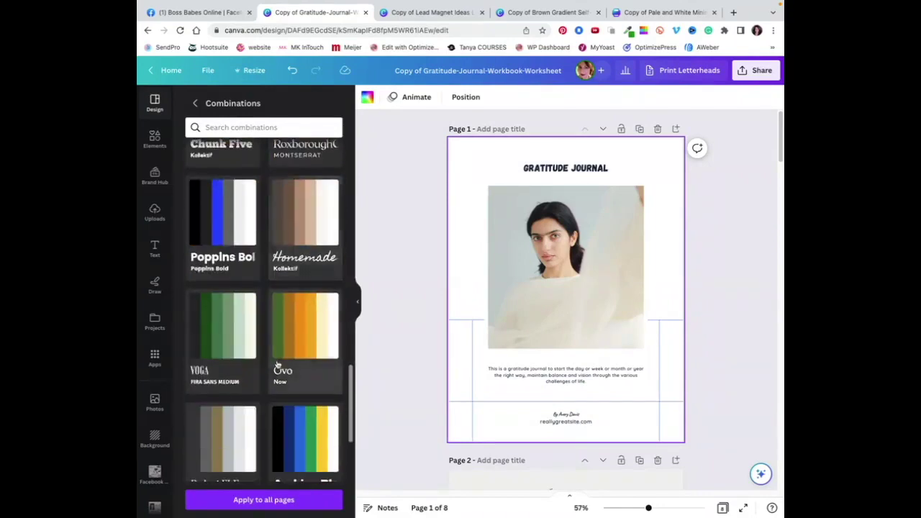
scroll(278, 369, "down", 1)
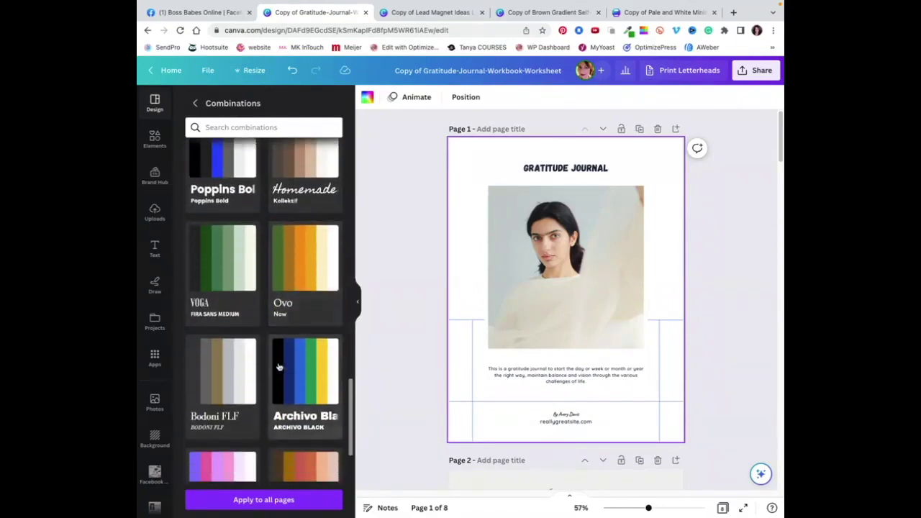
left_click(217, 261)
left_click(218, 262)
left_click(218, 260)
left_click(221, 261)
left_click(221, 261)
left_click(221, 261)
left_click(221, 262)
left_click(221, 261)
left_click(221, 260)
left_click(221, 261)
left_click(221, 261)
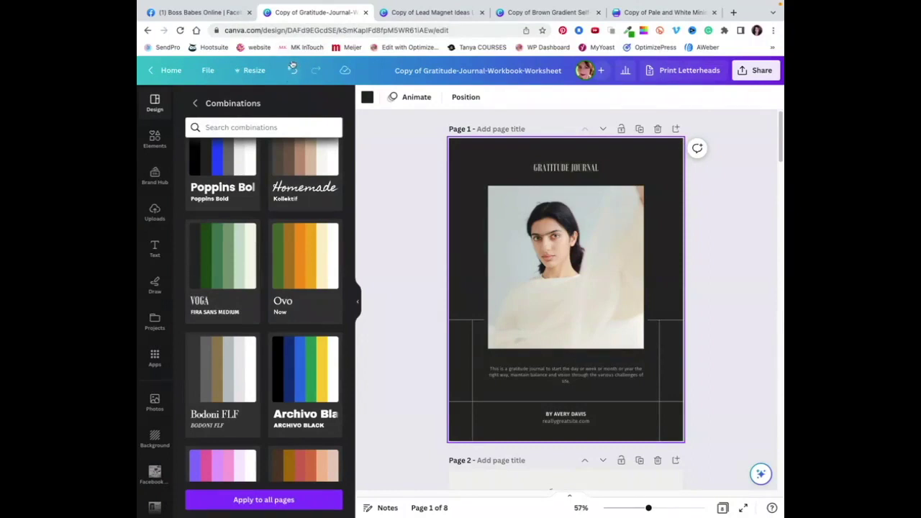
- Undo the series of style and color changes tried on the gratitude journal's cover page
left_click(292, 70)
left_click(292, 70)
left_click(292, 70)
left_click(293, 70)
left_click(292, 70)
left_click(293, 70)
left_click(292, 70)
left_click(292, 70)
left_click(292, 70)
left_click(292, 70)
left_click(292, 70)
left_click(293, 70)
left_click(292, 70)
left_click(292, 70)
left_click(292, 70)
left_click(292, 69)
left_click(292, 70)
left_click(293, 70)
left_click(292, 70)
left_click(292, 70)
left_click(293, 70)
left_click(293, 69)
left_click(292, 70)
left_click(292, 70)
left_click(293, 70)
left_click(292, 70)
left_click(293, 70)
left_click(292, 70)
left_click(292, 70)
left_click(292, 69)
left_click(292, 70)
left_click(293, 70)
left_click(292, 70)
left_click(293, 71)
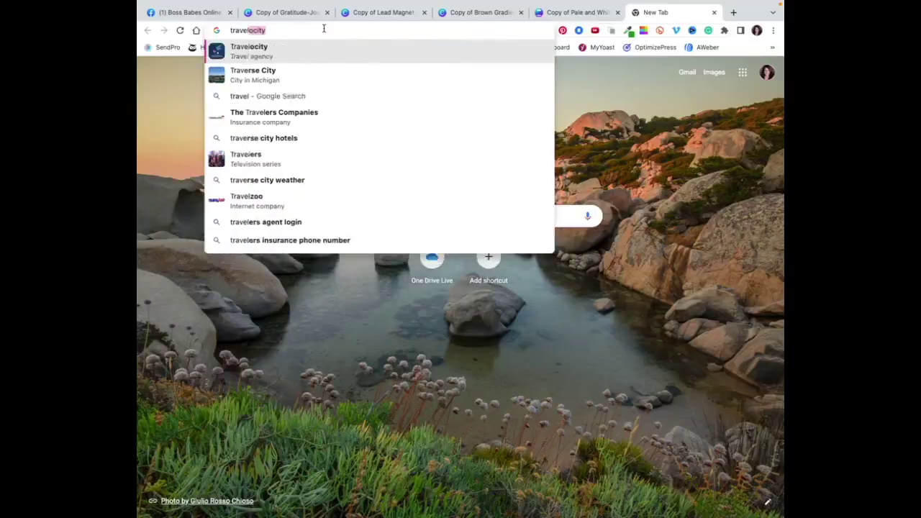
- Search Google for "travel magazine 2023" in a new browser tab
type("l")
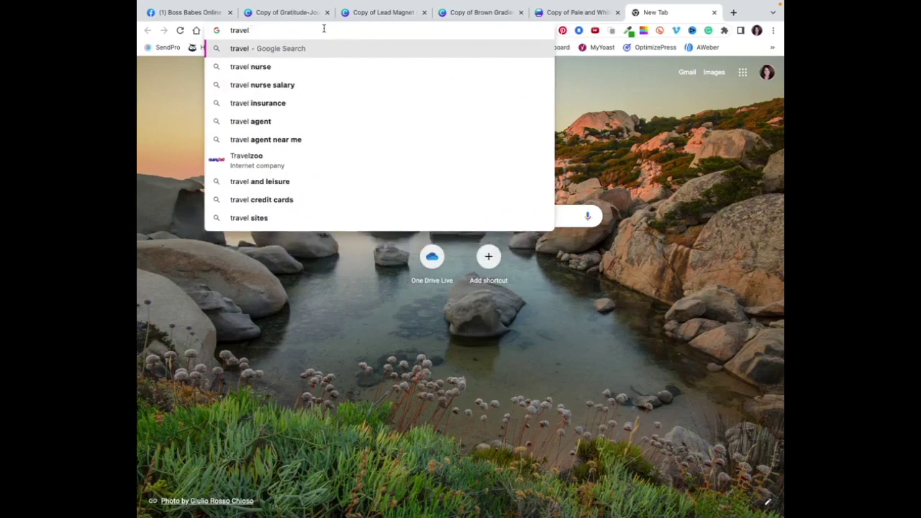
type(" magazine")
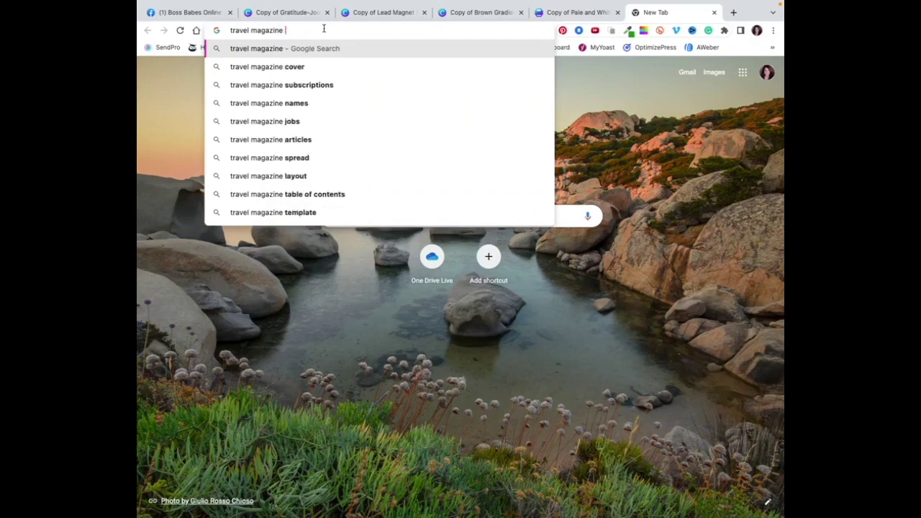
type(" 2023")
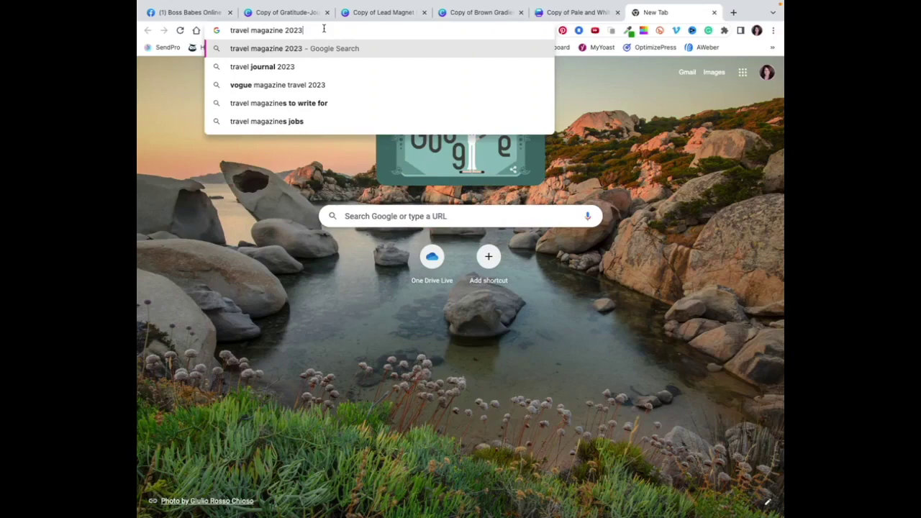
key("Return")
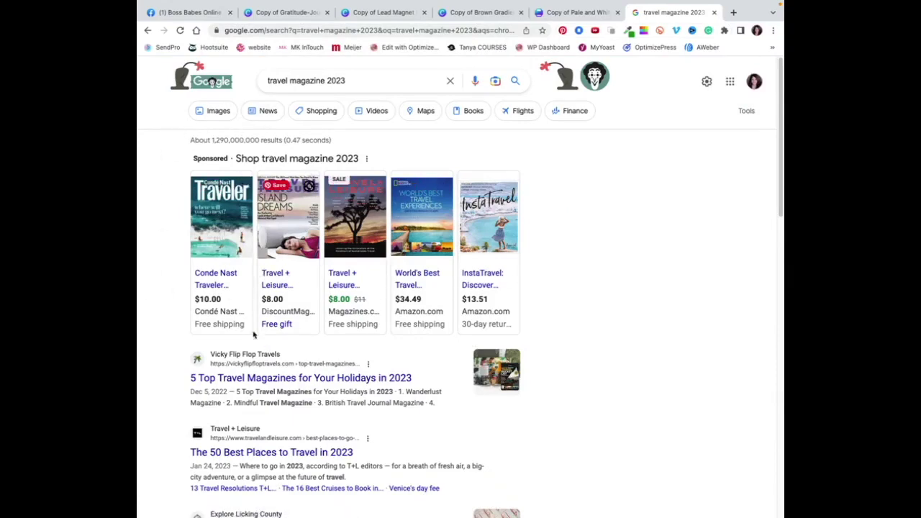
- Look over the search results and view the image results to examine the travel magazine covers
scroll(253, 334, "down", 5)
scroll(271, 384, "up", 5)
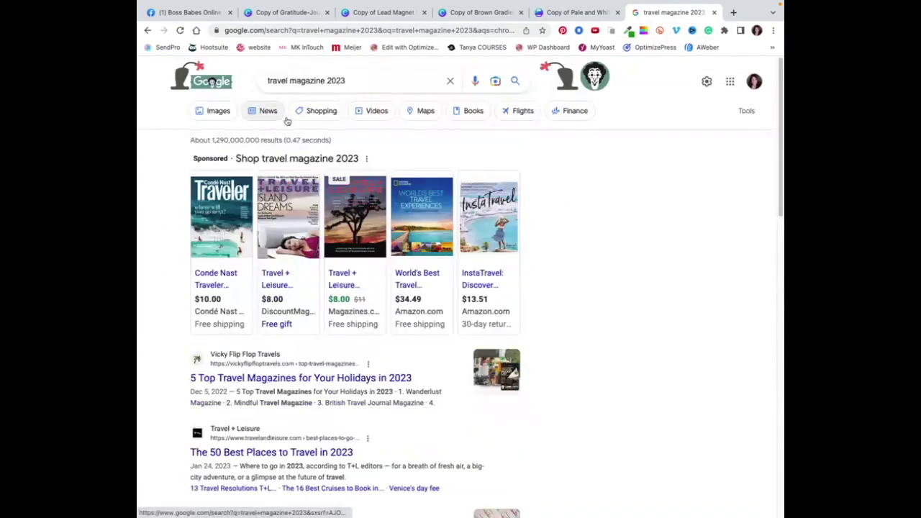
left_click(219, 111)
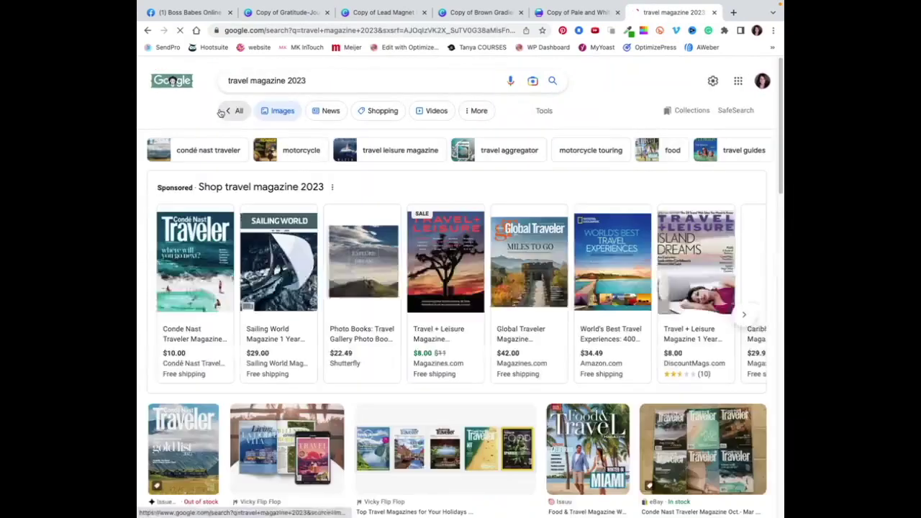
mouse_move(183, 288)
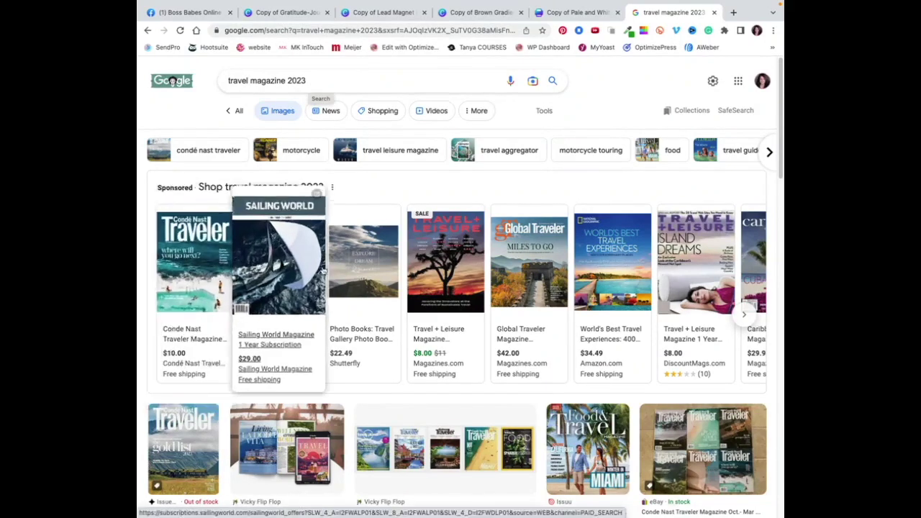
- Replace the travel topic in the image search with beauty over 40 and search for "beauty over 40 magazine 2023"
mouse_move(364, 272)
mouse_move(524, 277)
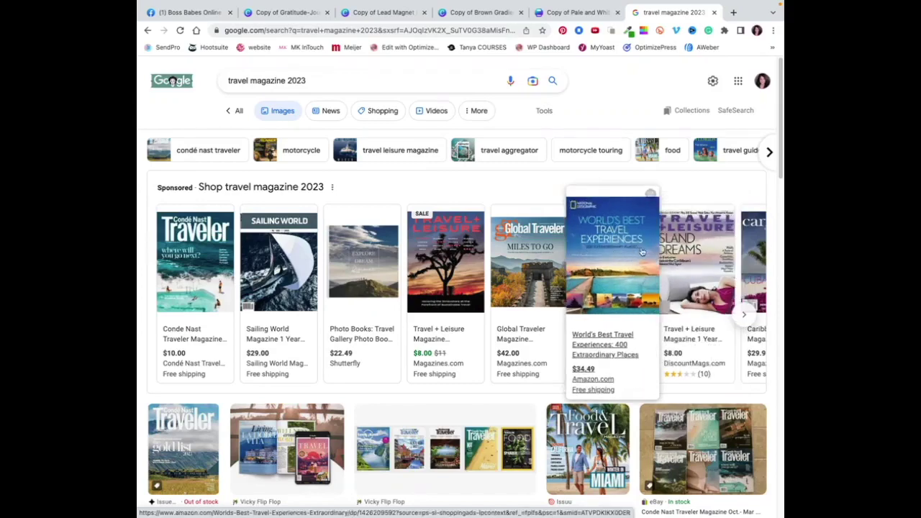
scroll(374, 324, "down", 1)
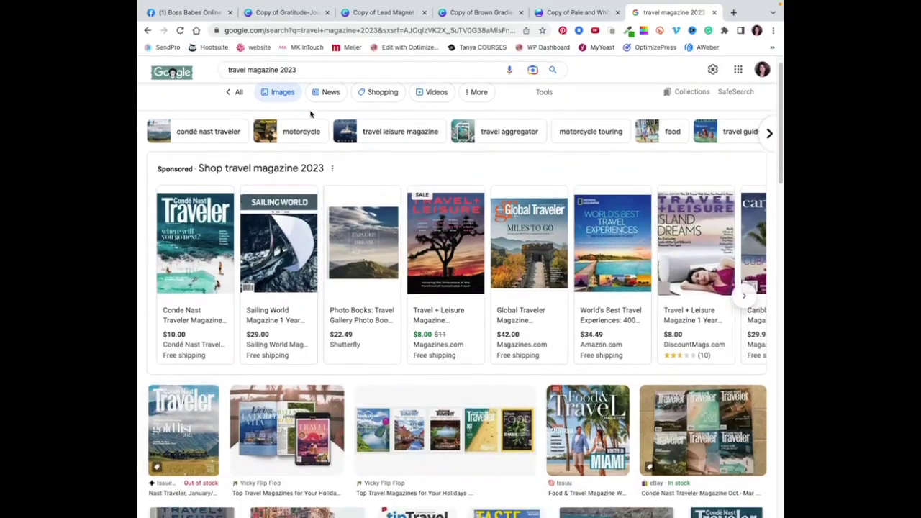
scroll(389, 266, "up", 1)
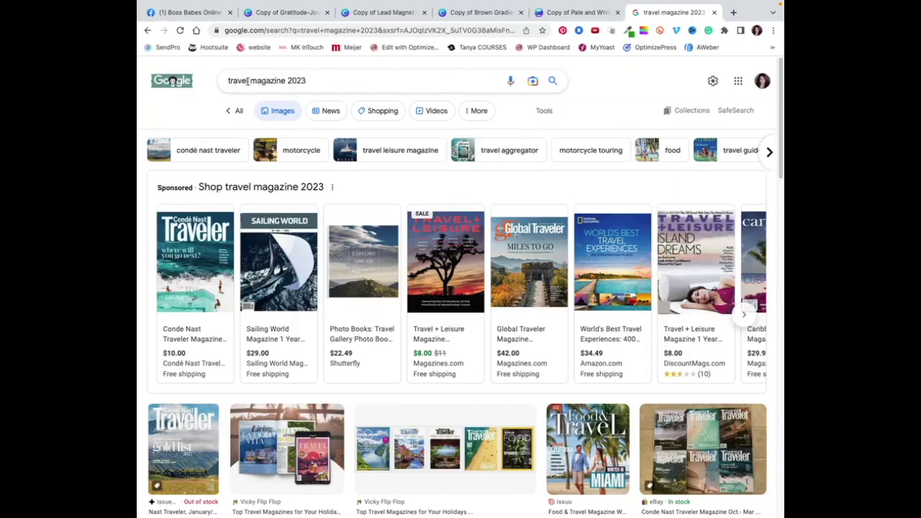
left_click_drag(248, 81, 212, 82)
type("beauty over 40")
key("Return")
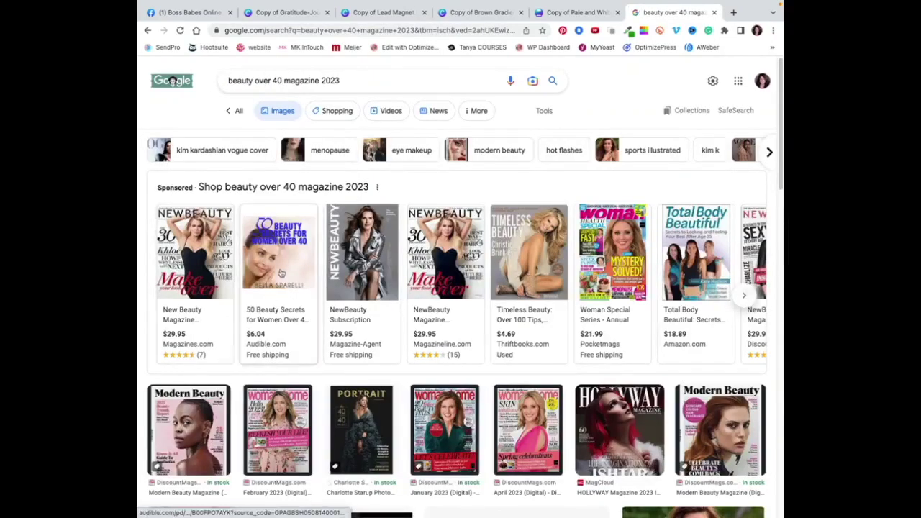
- Examine the sponsored beauty magazine and book covers in the image results for layout, font and color ideas
mouse_move(261, 253)
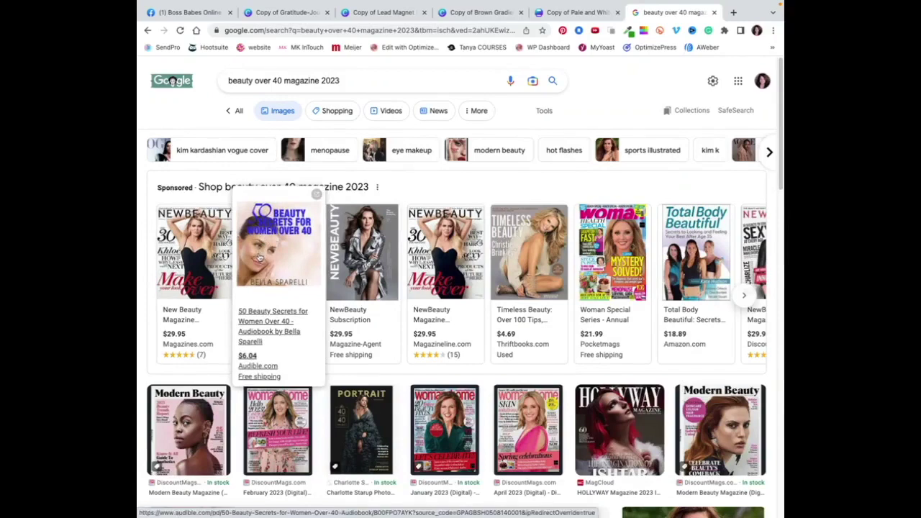
left_click(258, 258)
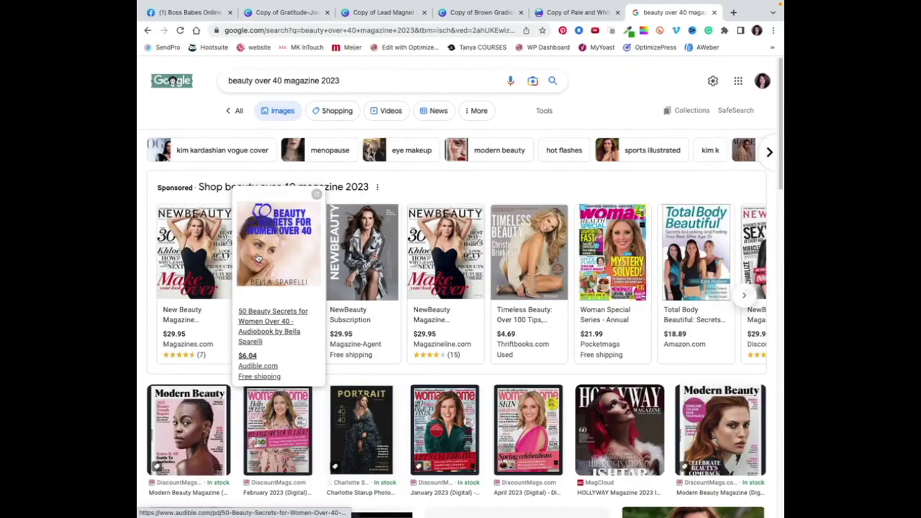
mouse_move(445, 292)
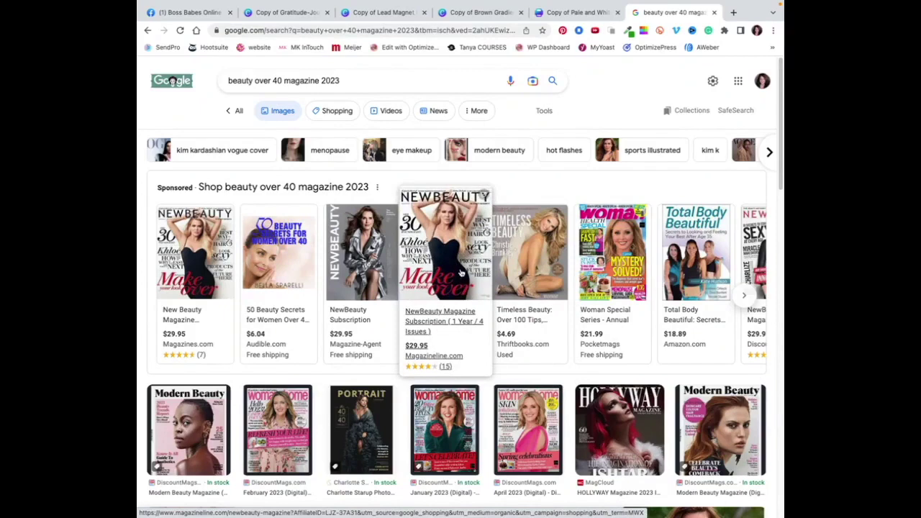
mouse_move(521, 236)
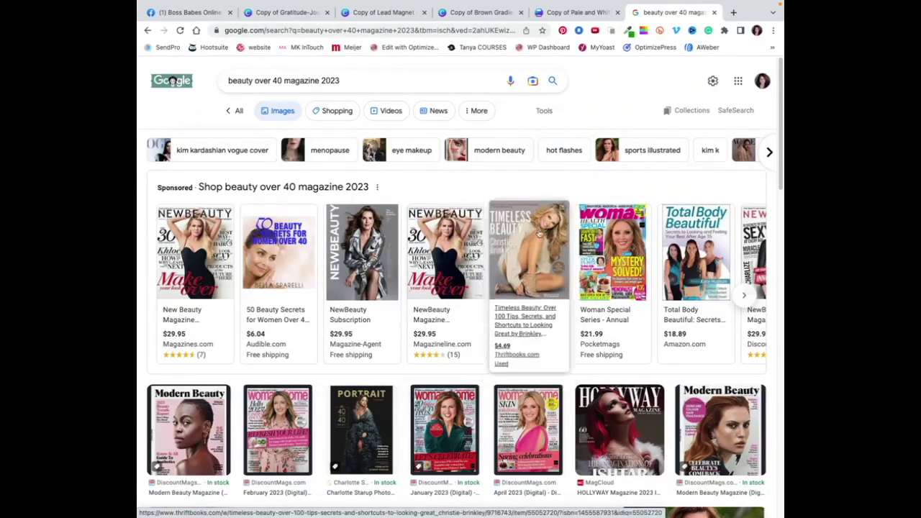
mouse_move(603, 265)
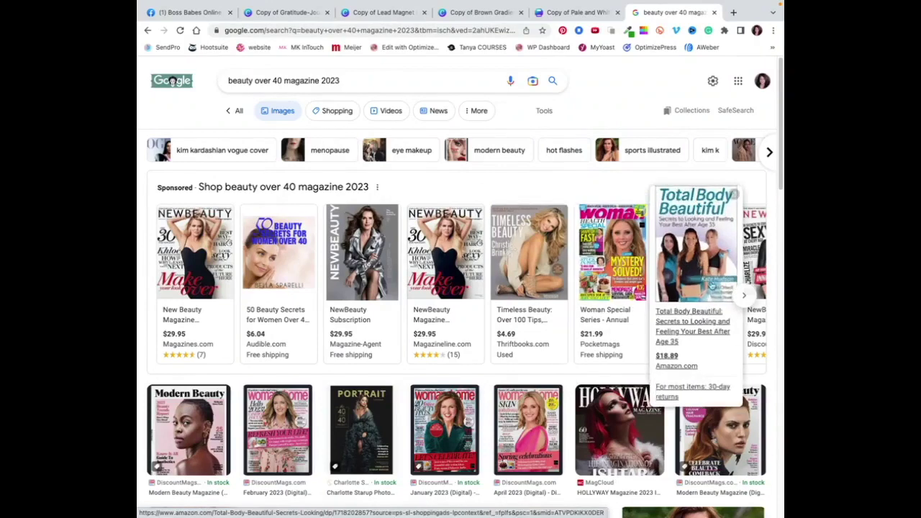